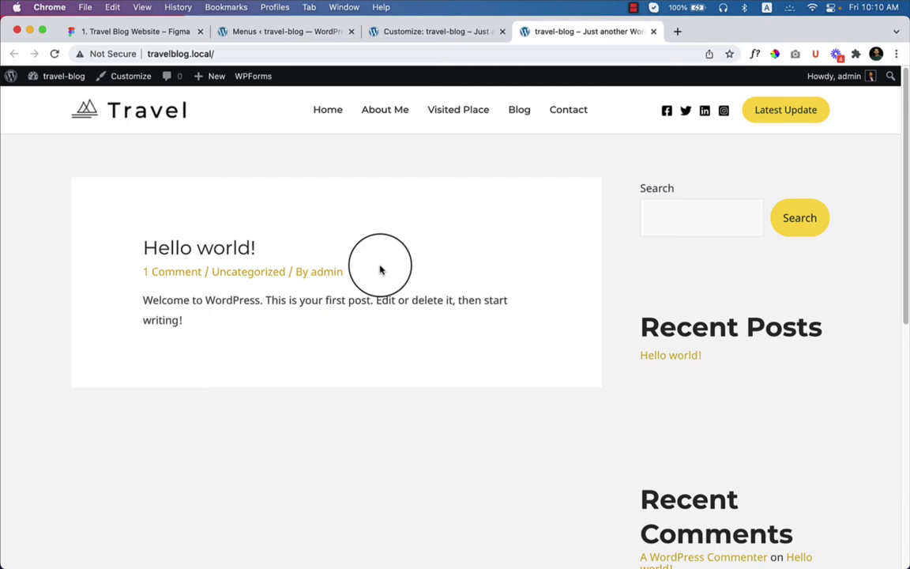
Scroll down the travel-blog homepage to review its plain Astra copyright footer
scroll(413, 314, "down", 10)
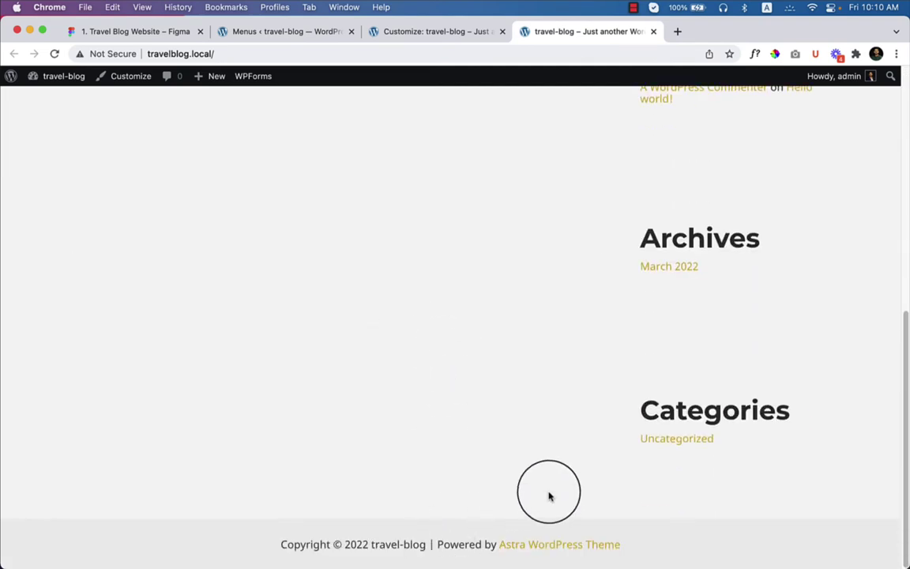
Switch to Figma and scroll the Travel Blog design down to its footer
left_click(123, 36)
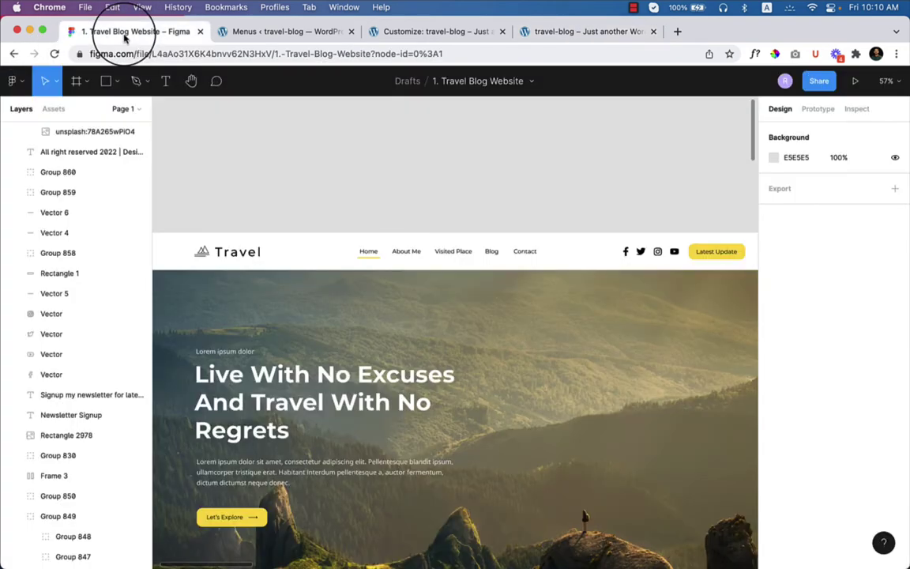
scroll(392, 396, "down", 10)
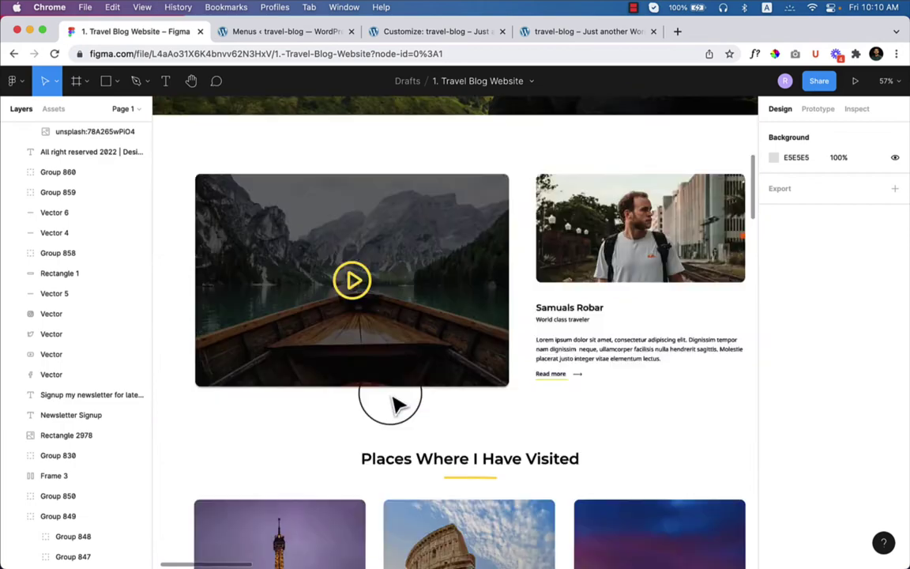
scroll(395, 403, "down", 15)
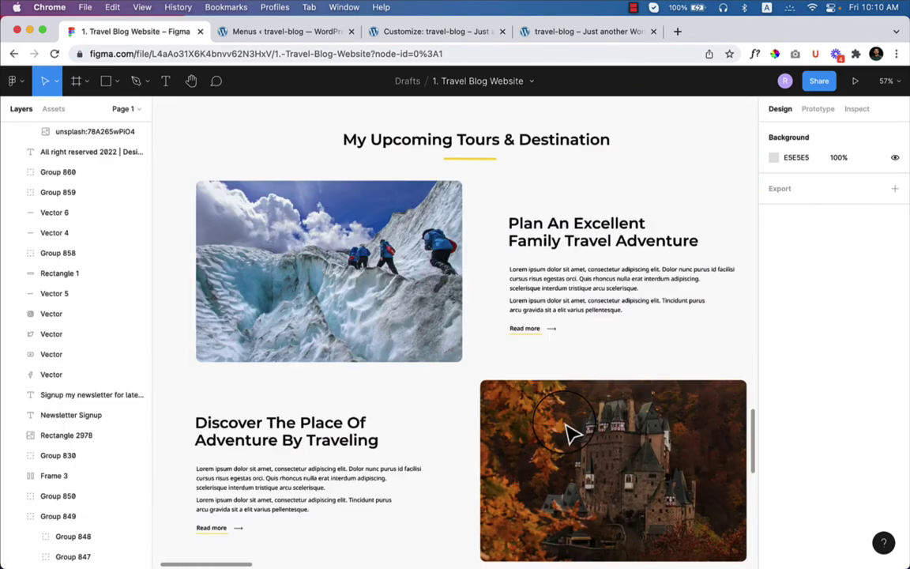
scroll(571, 433, "down", 5)
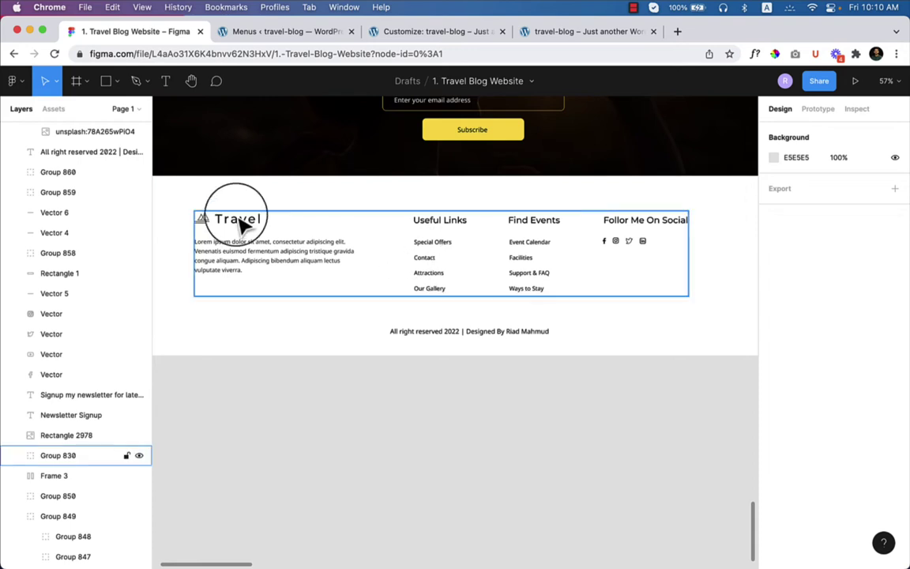
Back out of the Buttons settings to the top-level Customizer list and open Footer Builder
left_click(426, 32)
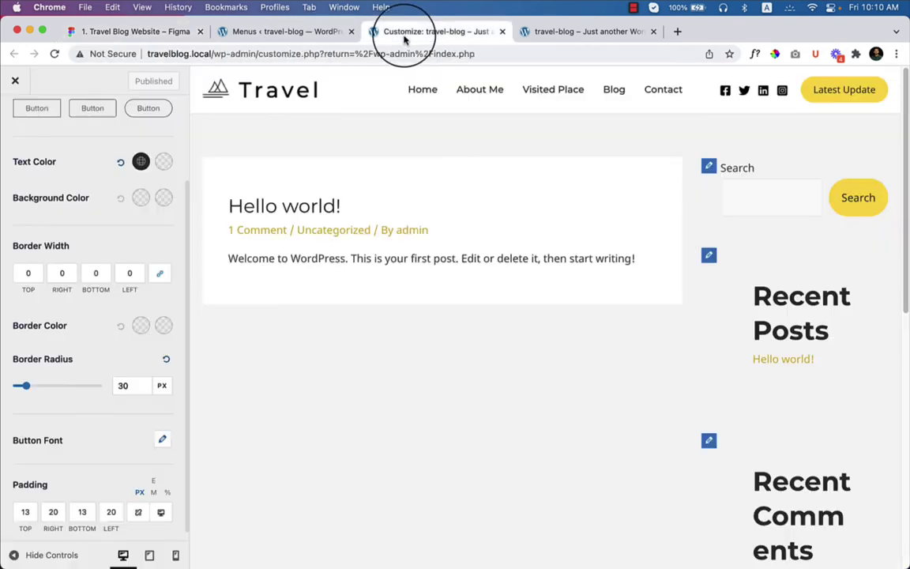
scroll(76, 241, "up", 3)
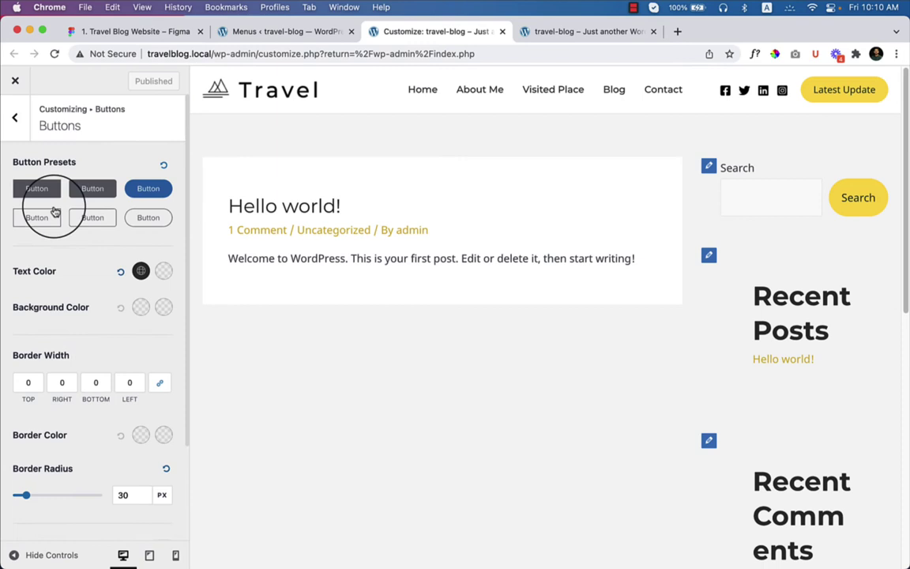
left_click(17, 117)
left_click(18, 120)
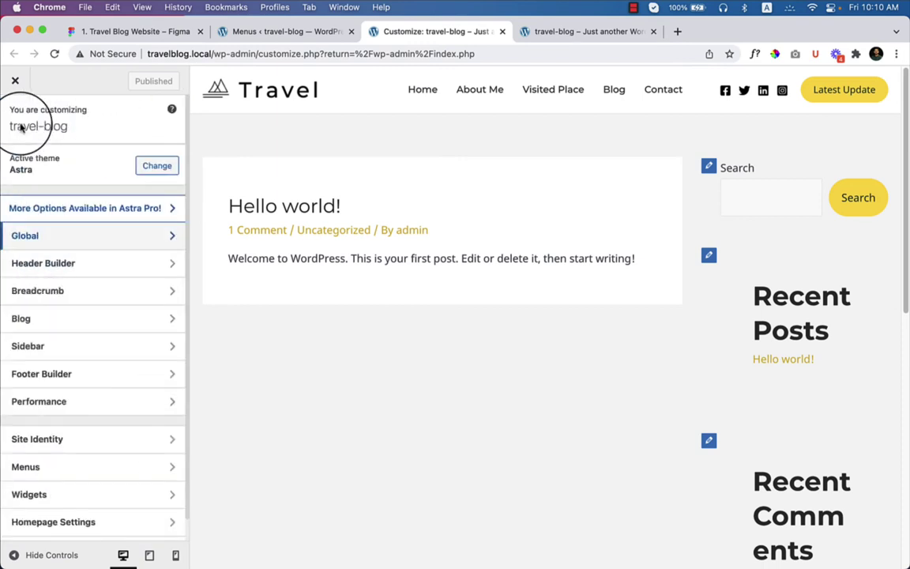
left_click(94, 381)
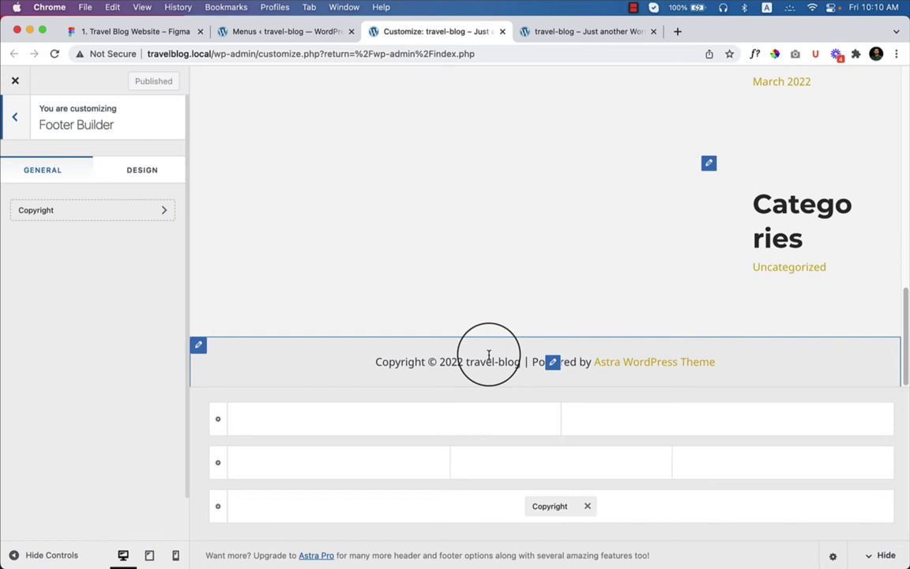
left_click(162, 33)
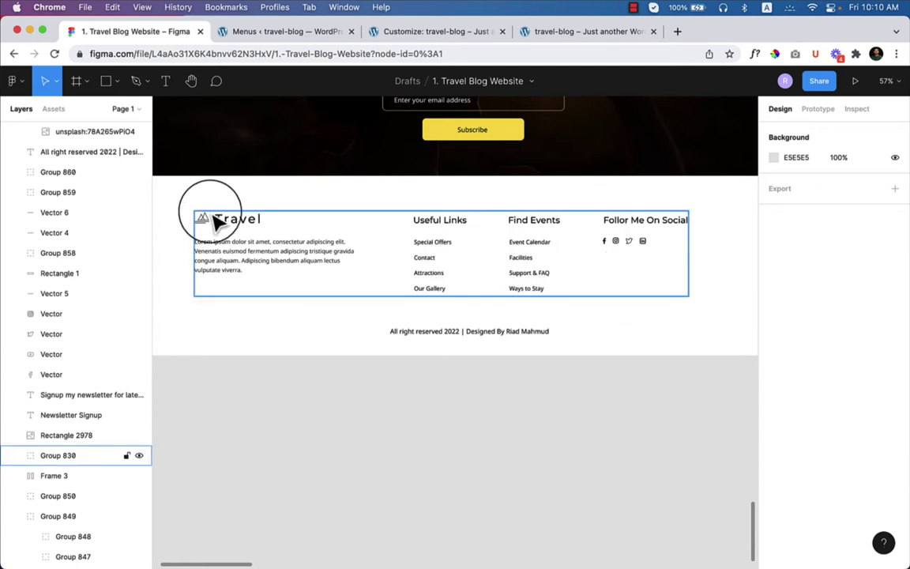
left_click(409, 31)
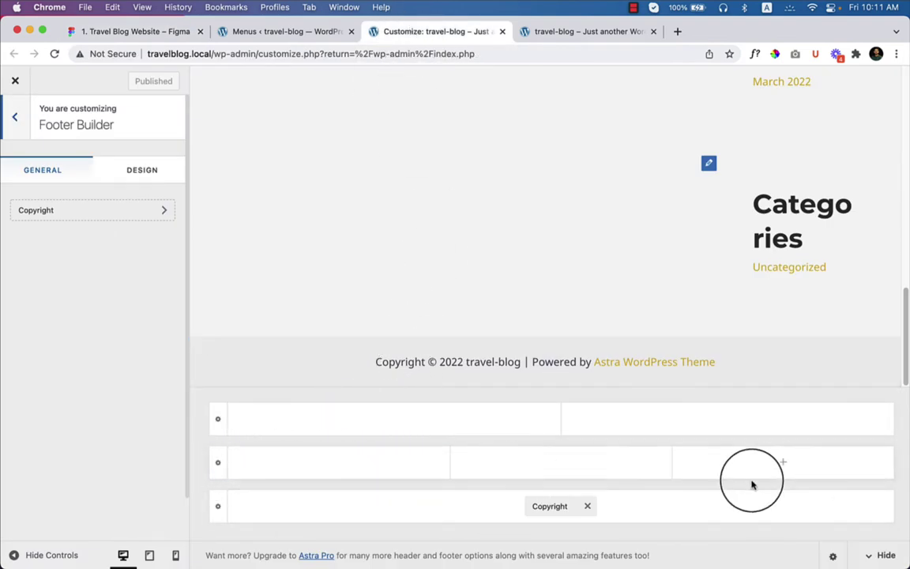
Set the Primary Footer row to 4 columns with a wider first column layout
left_click(219, 470)
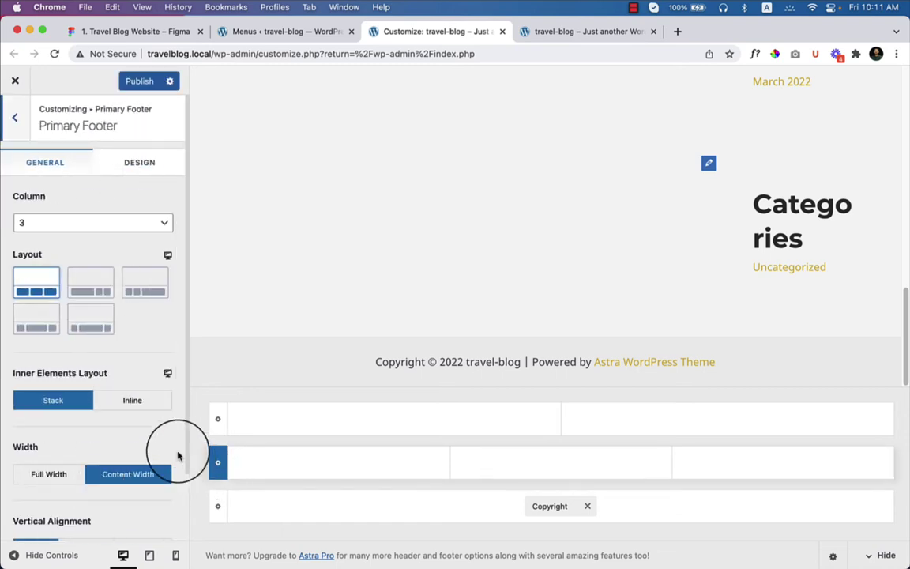
left_click(75, 224)
left_click(76, 239)
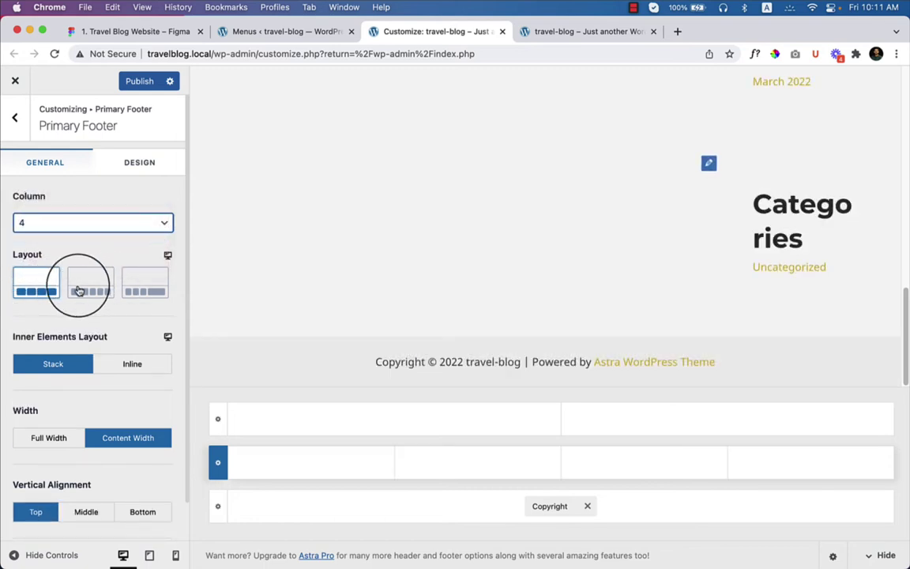
left_click(88, 291)
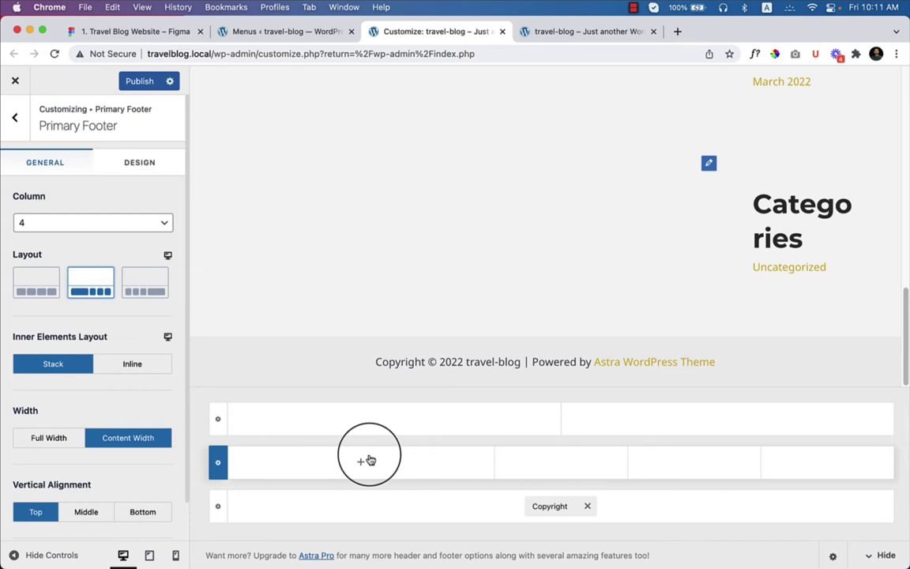
Copy the footer description text from the Figma design and return to the Customizer
left_click(132, 30)
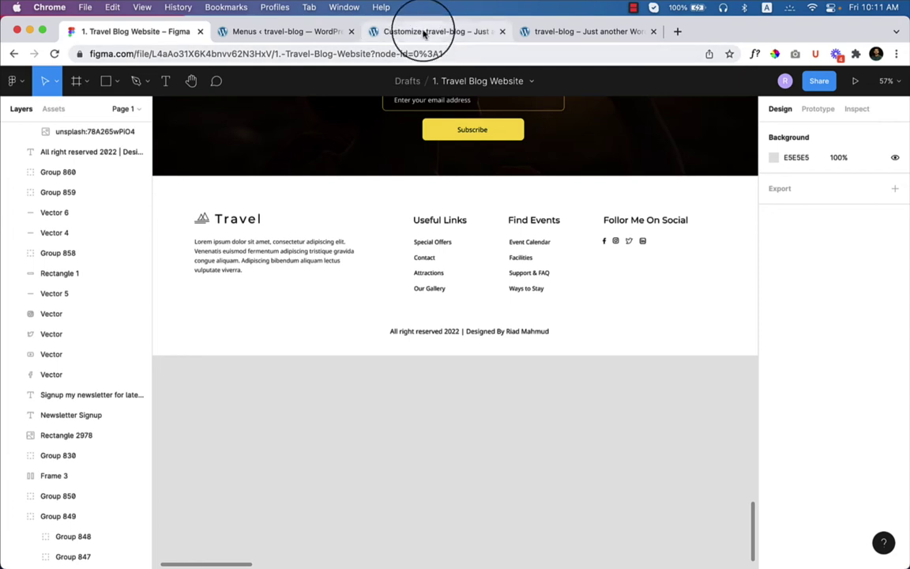
double_click(239, 271)
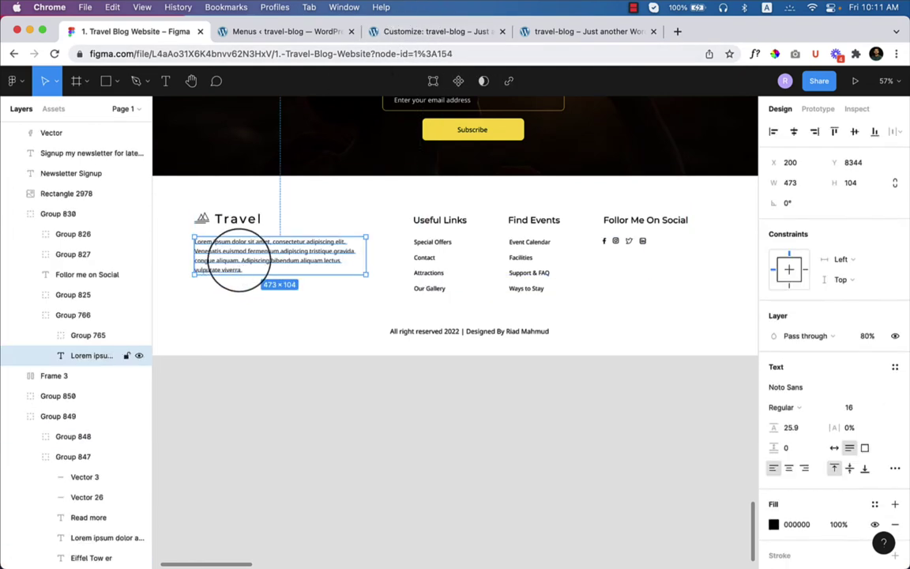
double_click(239, 269)
right_click(241, 267)
left_click(278, 304)
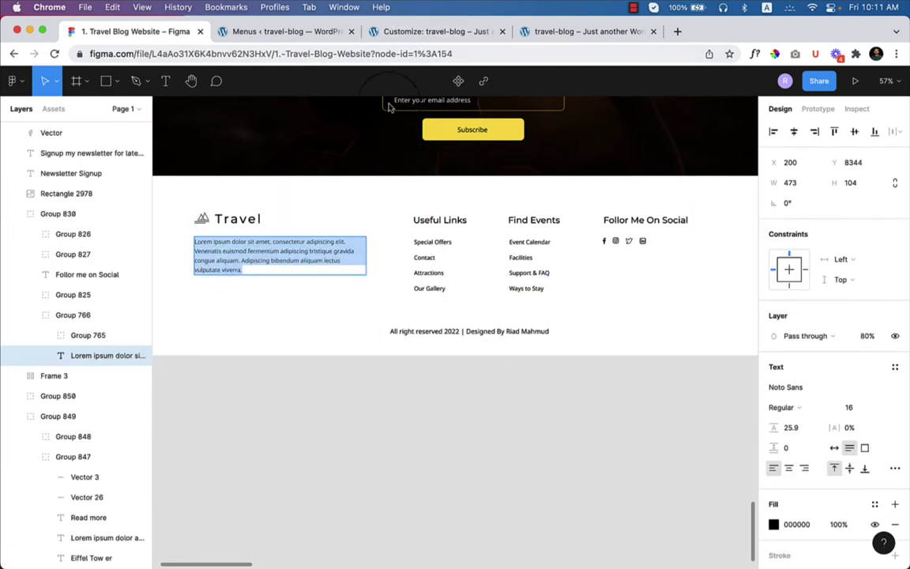
left_click(427, 32)
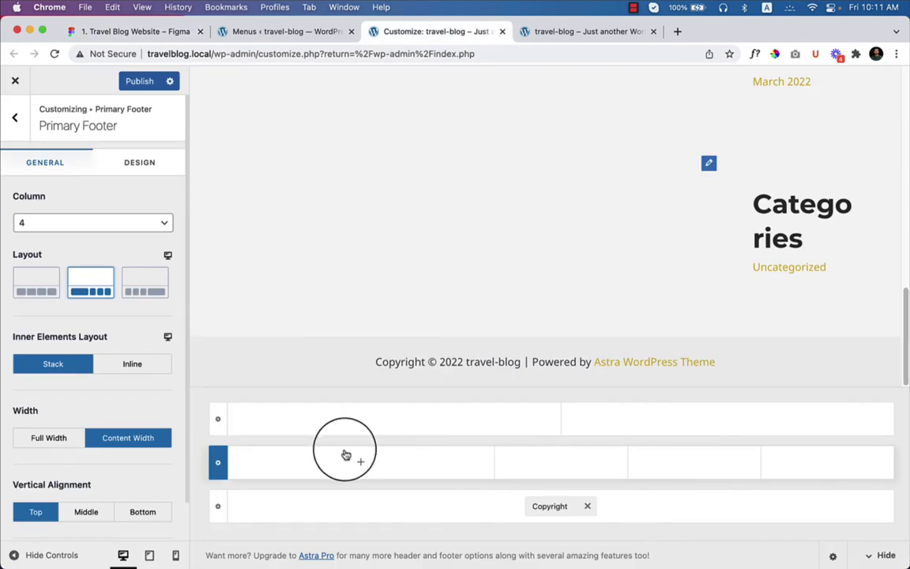
Add Widget 1 to the first Primary Footer column and open it for editing
left_click(373, 465)
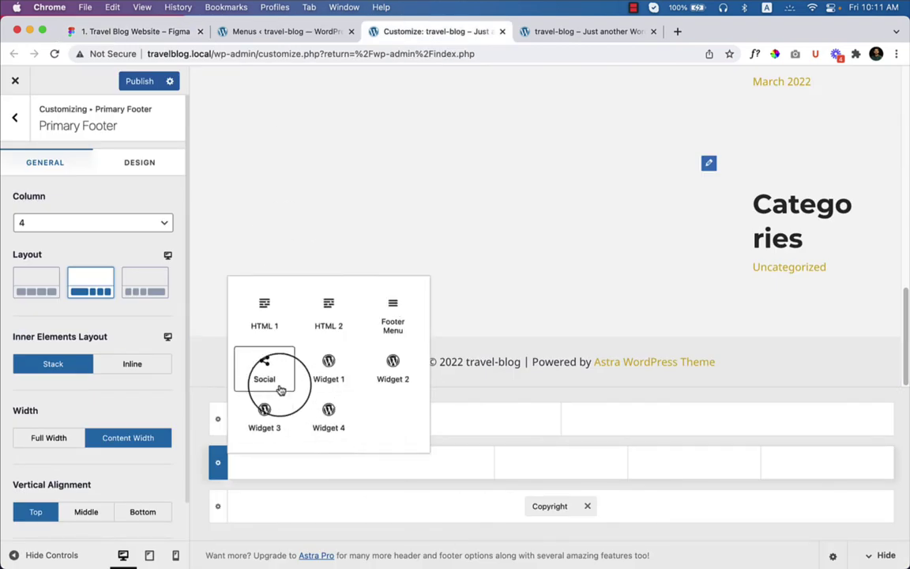
left_click(329, 372)
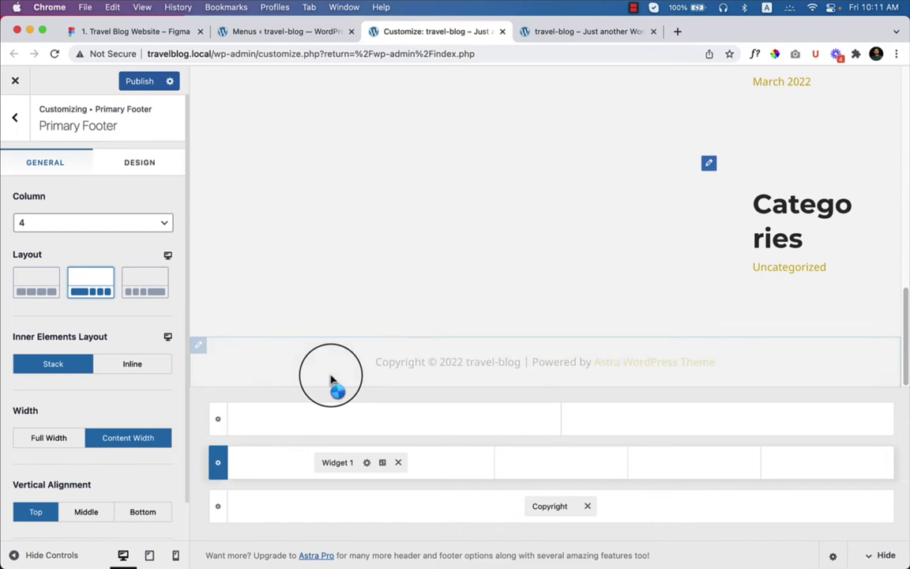
left_click(345, 467)
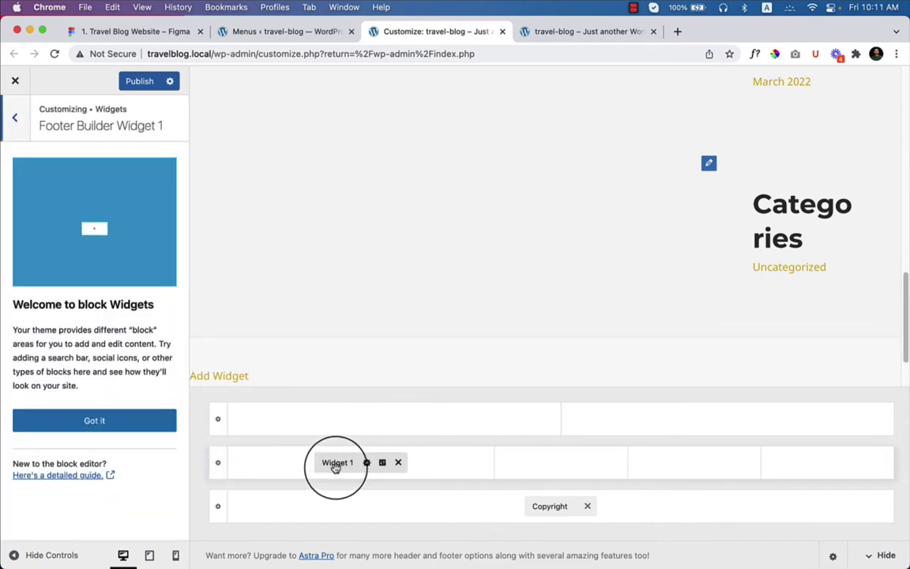
Insert an Image block showing logo.png from the Media Library into Widget 1
left_click(96, 423)
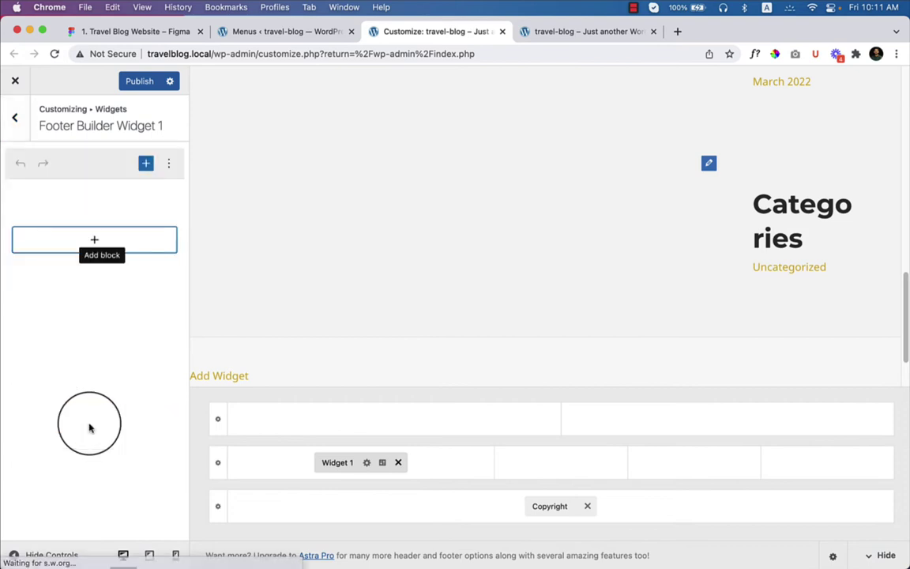
left_click(89, 249)
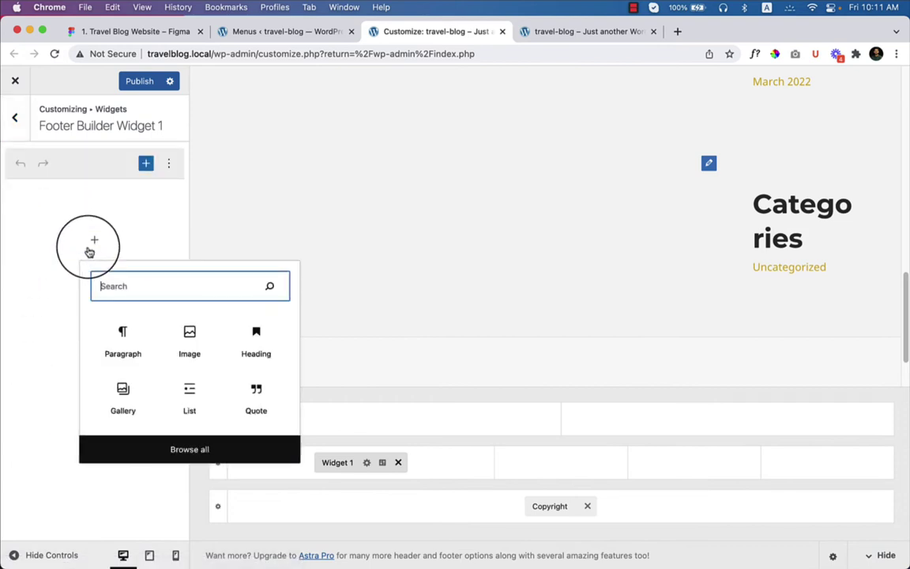
left_click(138, 295)
left_click(190, 339)
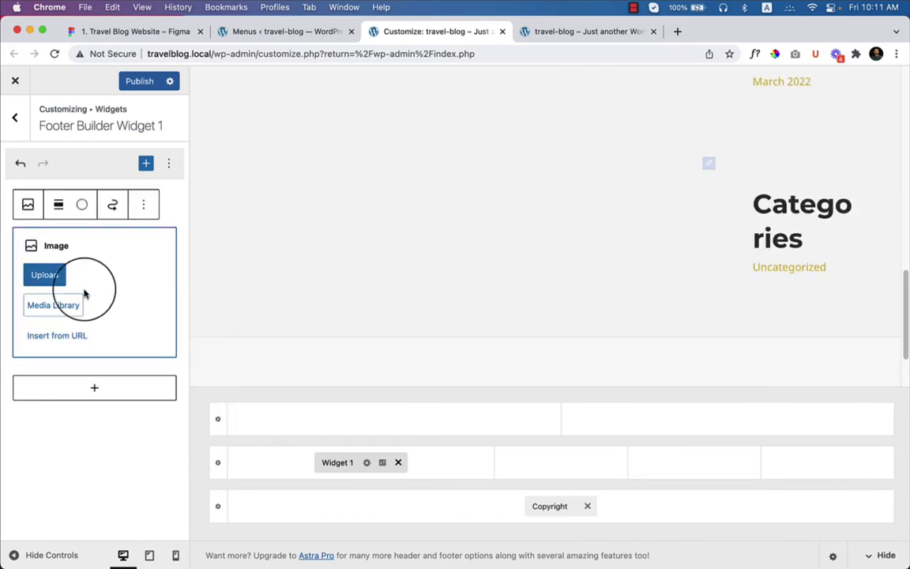
left_click(54, 316)
left_click(54, 316)
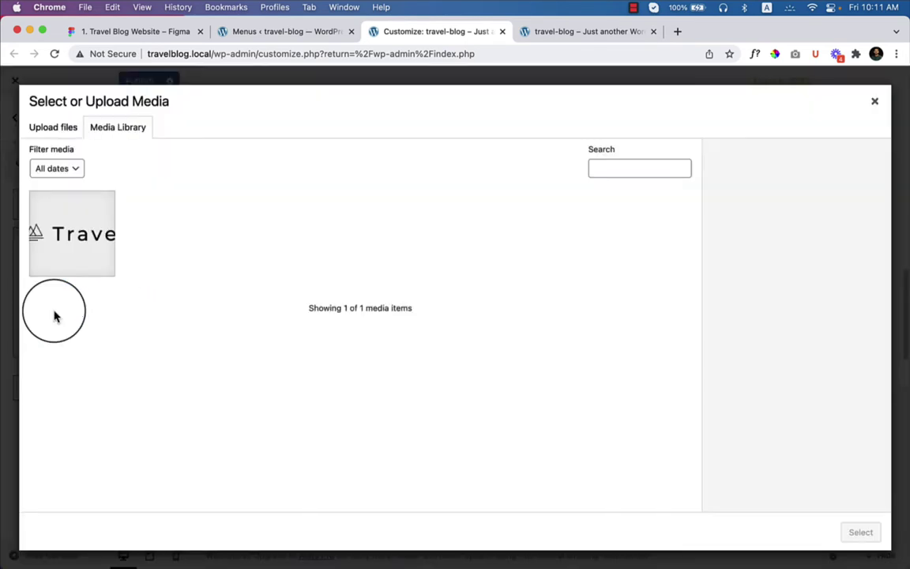
left_click(67, 251)
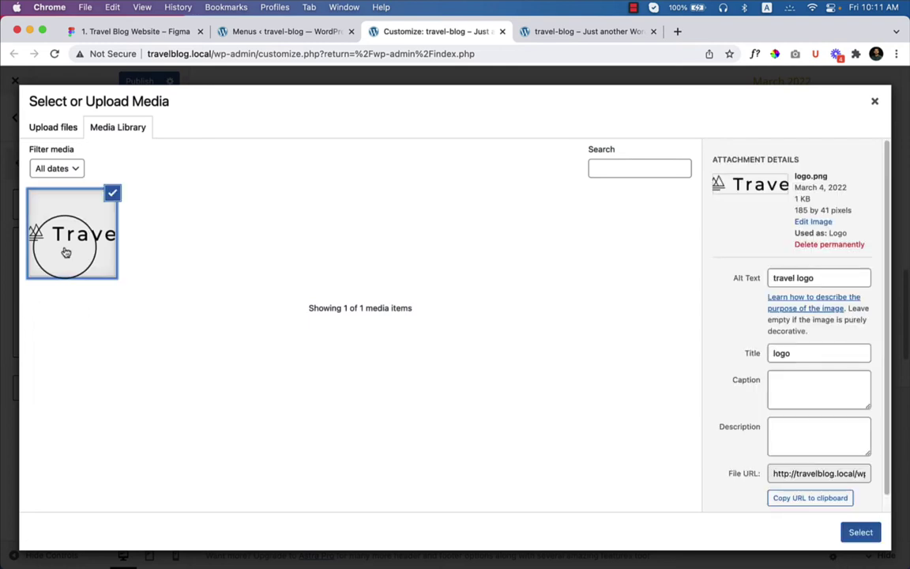
left_click(860, 532)
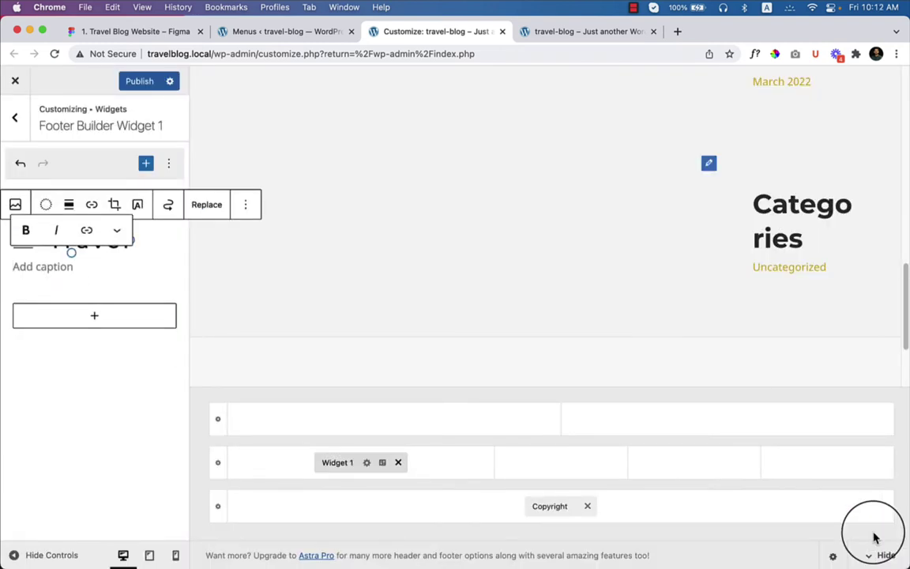
left_click(77, 296)
left_click(93, 286)
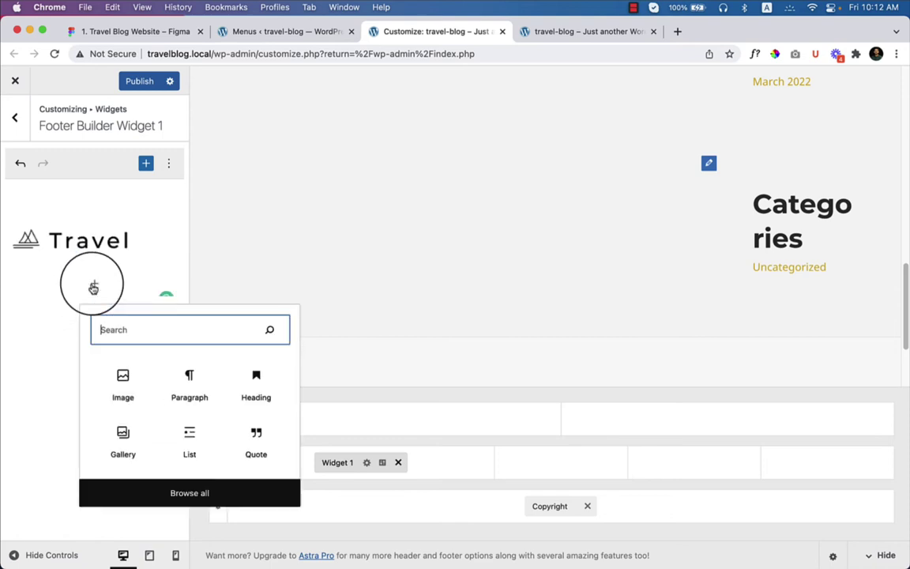
Add an empty Paragraph block below the logo in Widget 1
left_click(196, 389)
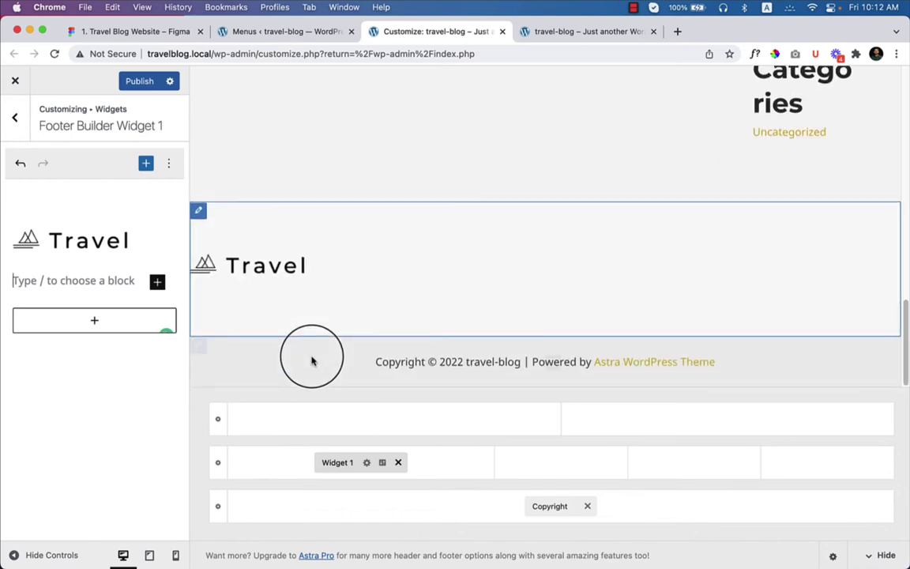
right_click(58, 280)
left_click(80, 370)
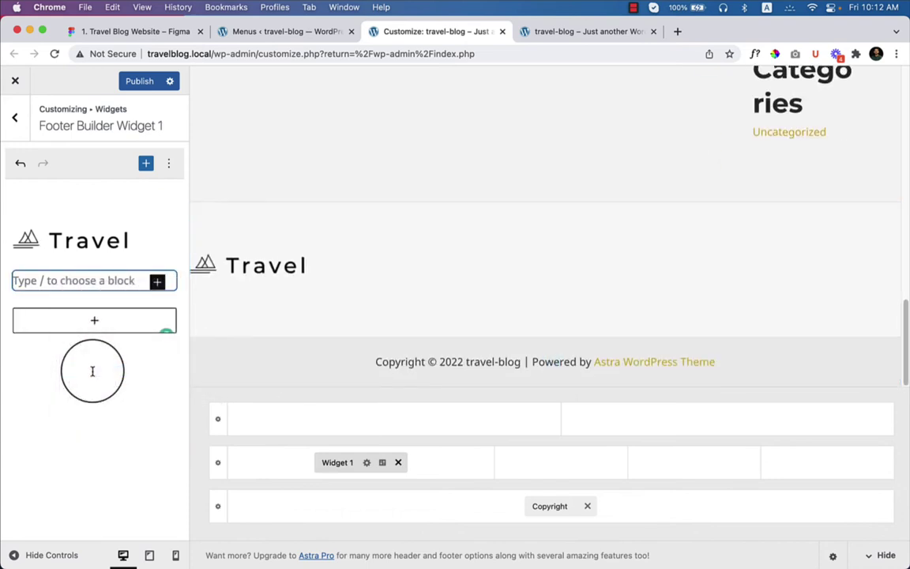
left_click(87, 283)
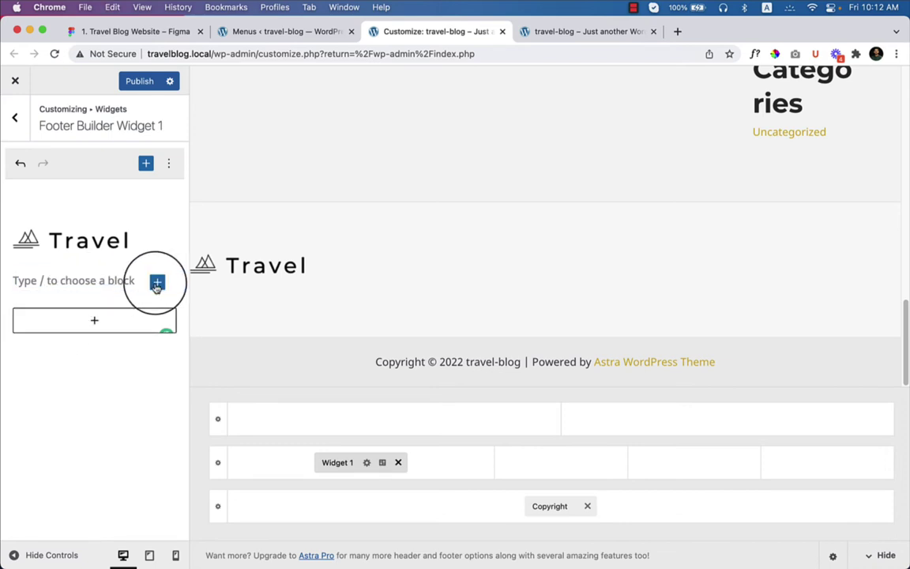
Copy the footer description text from Figma again and return to the empty paragraph
left_click(103, 33)
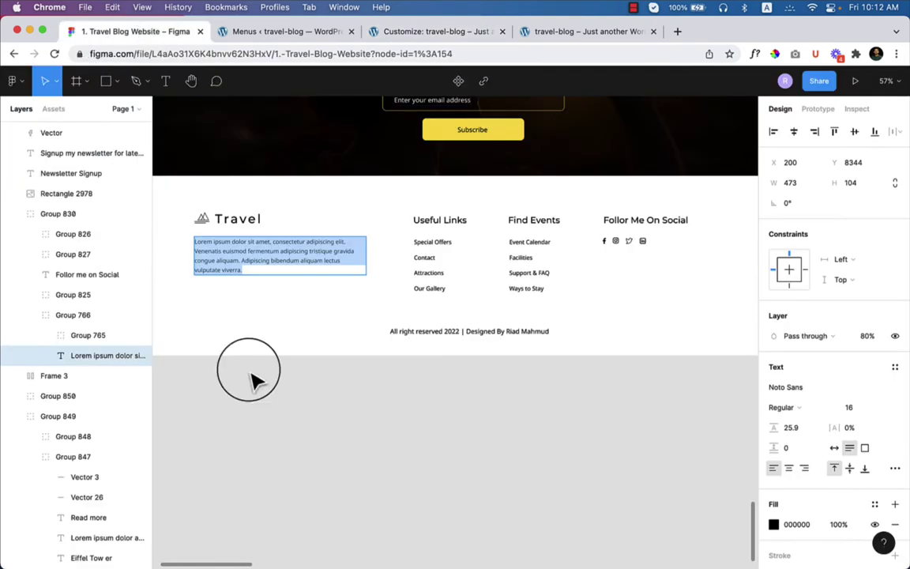
right_click(242, 251)
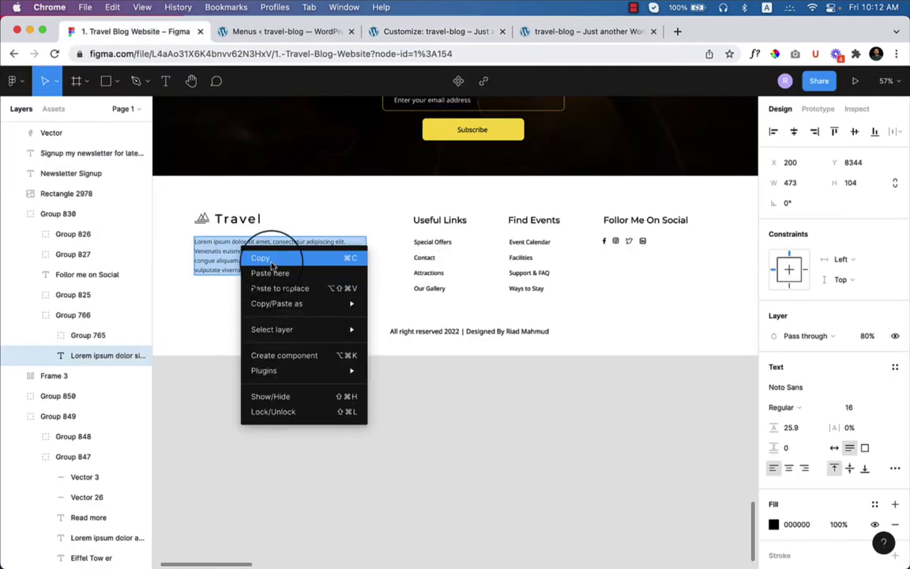
left_click(268, 258)
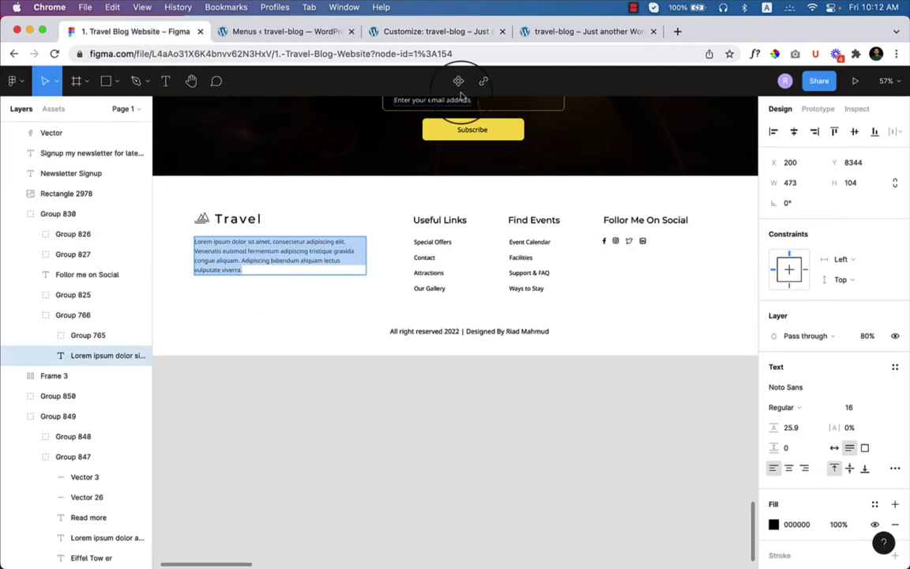
left_click(447, 31)
left_click(89, 278)
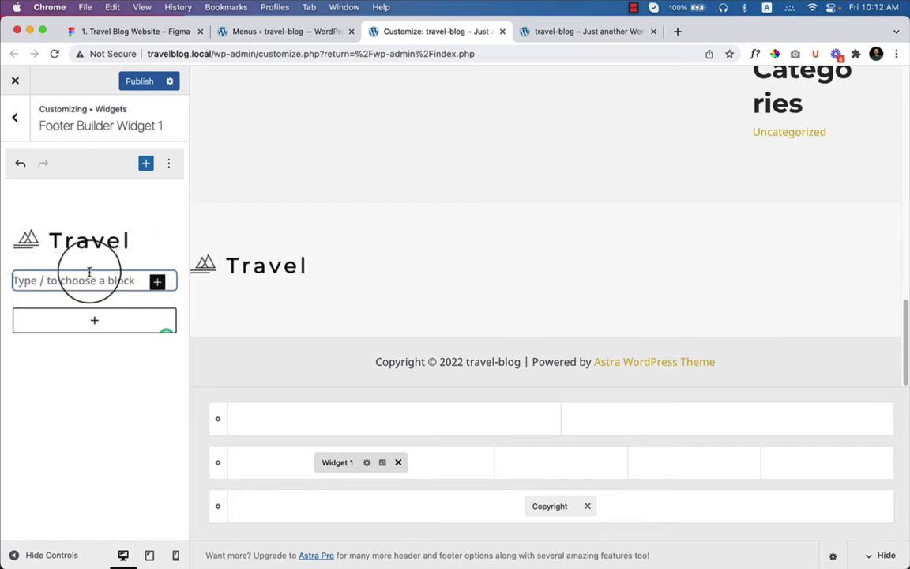
Paste the Lorem ipsum description and delete everything after "blandit."
right_click(89, 273)
left_click(74, 365)
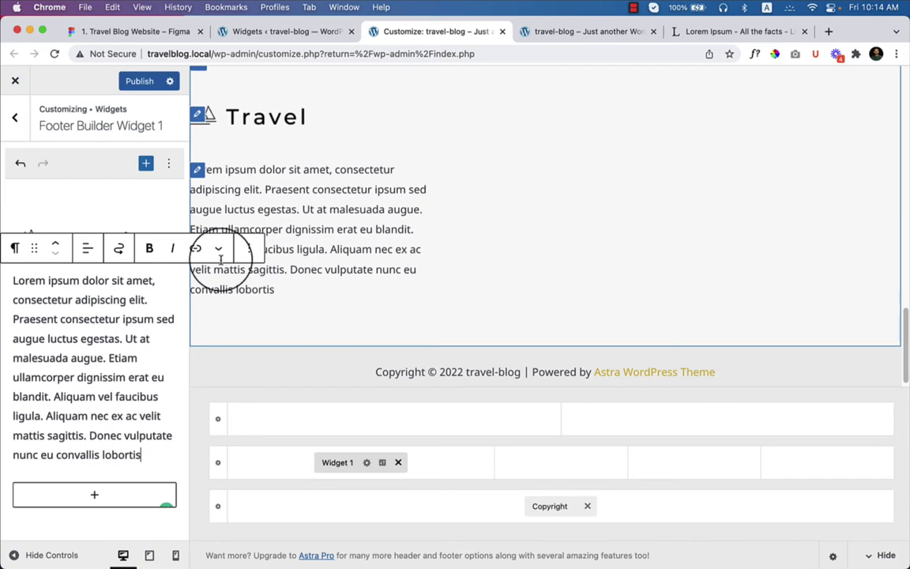
left_click(71, 415)
left_click_drag(71, 415, 167, 463)
key("BackSpace")
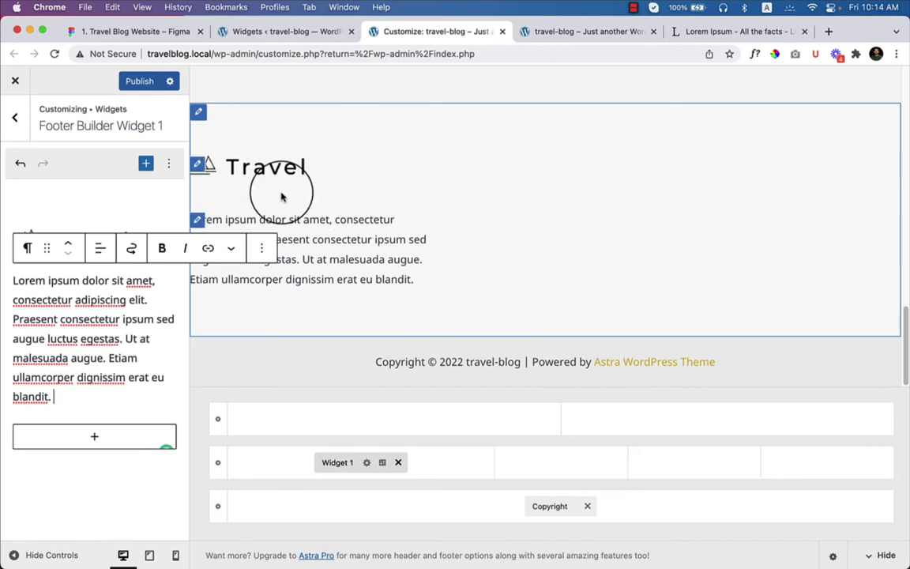
Preview the footer at full width, then restore the controls and footer builder
left_click(105, 245)
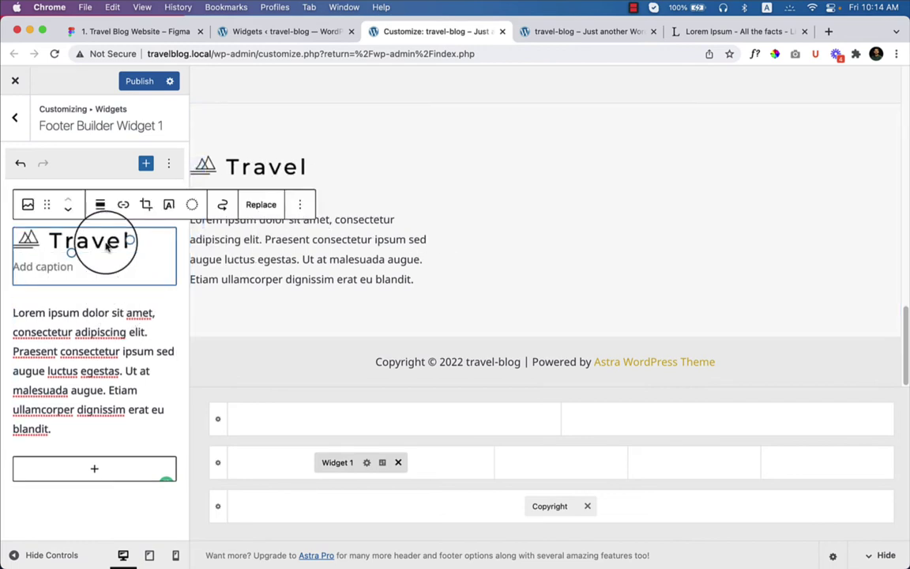
key("BackSpace")
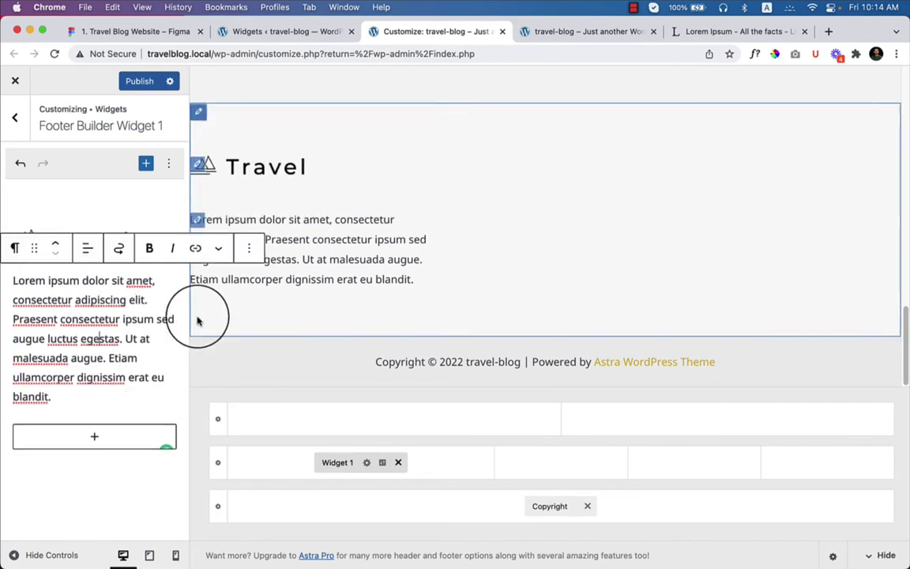
left_click(40, 546)
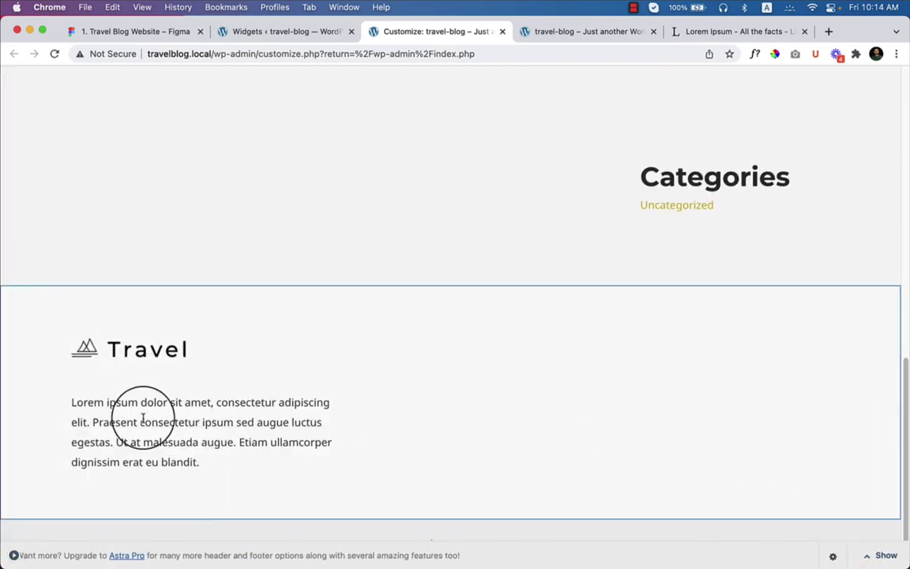
left_click(14, 556)
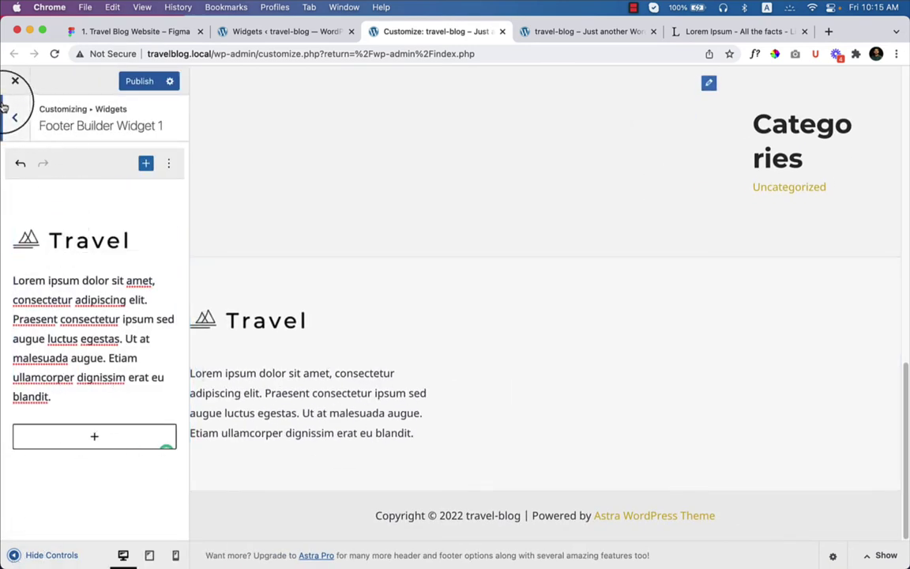
left_click(886, 556)
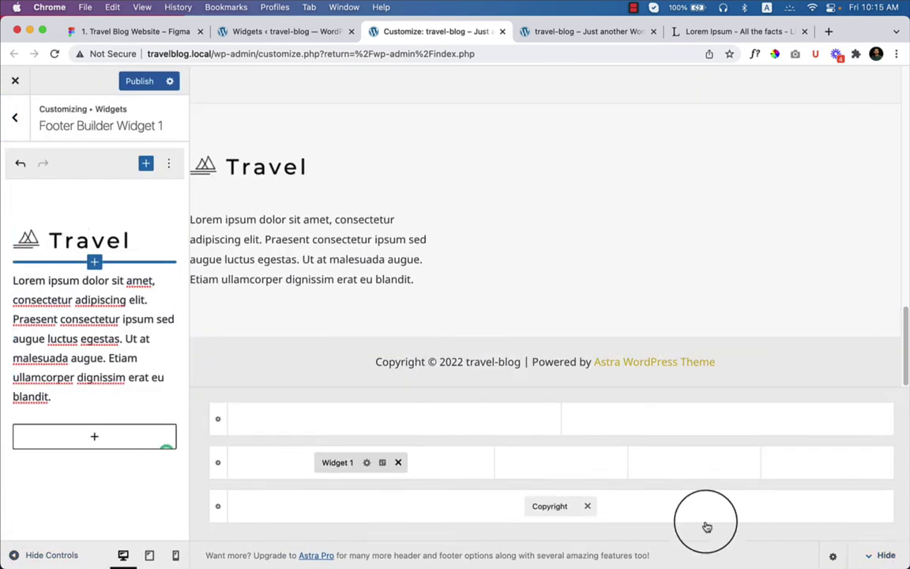
Check the Useful Links heading style in Figma: Montserrat Medium, size 24
left_click(132, 32)
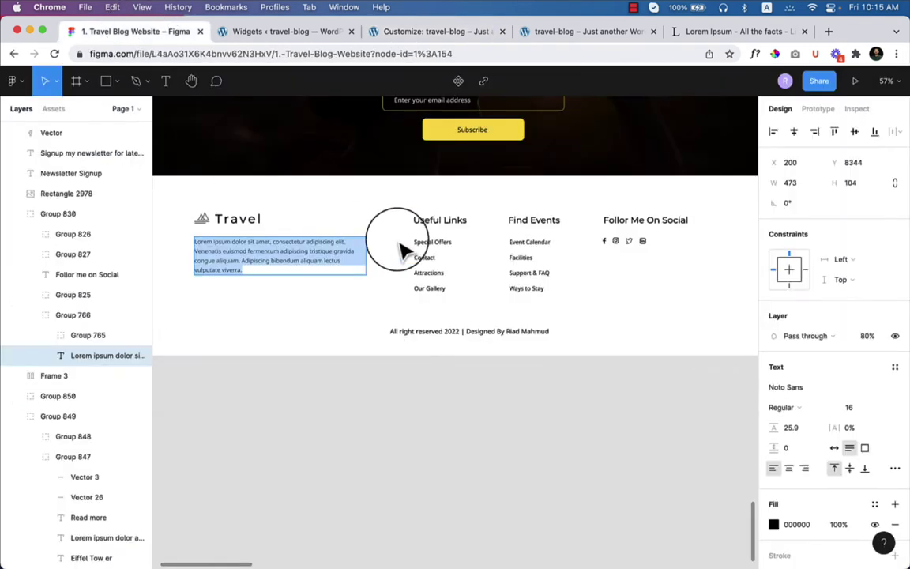
left_click(444, 222)
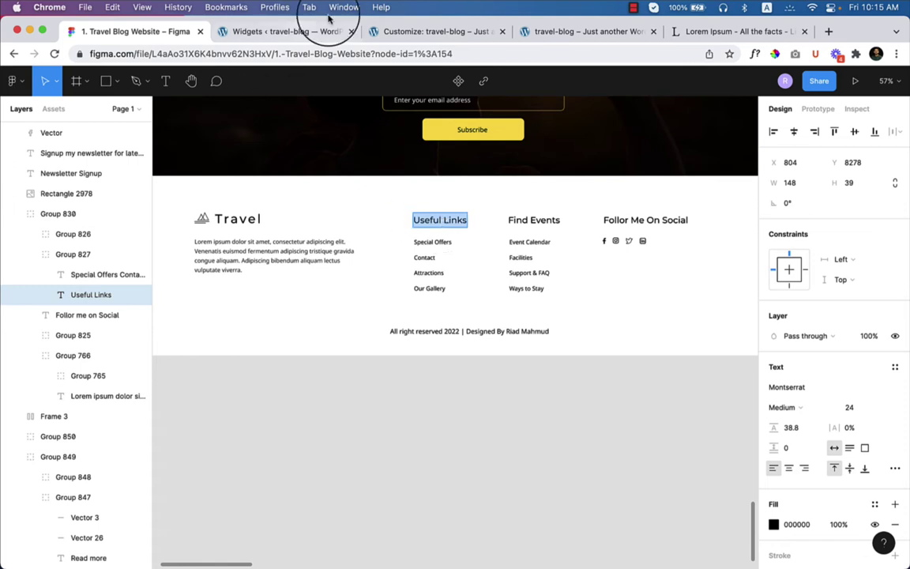
left_click(387, 31)
Add Widget 2 to the second Primary Footer column and open it
left_click(563, 464)
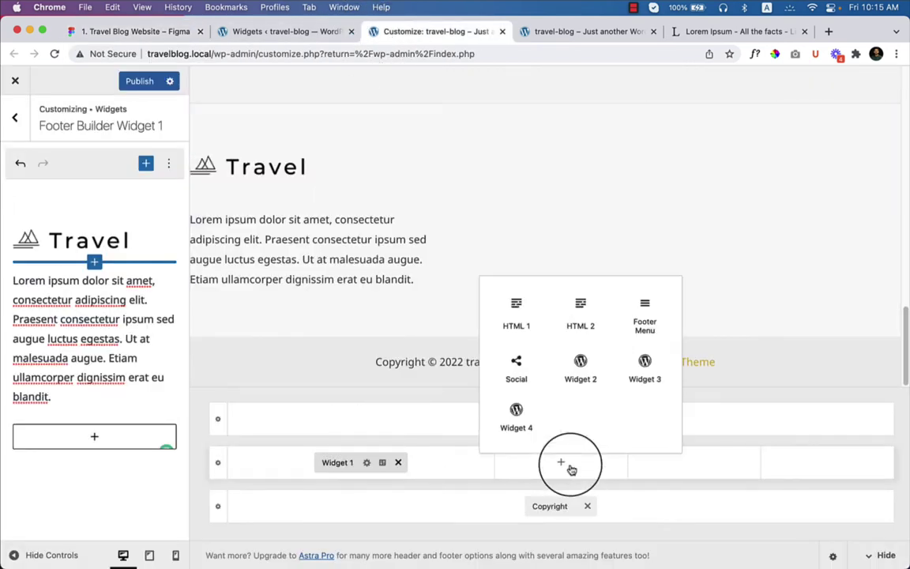
left_click(583, 369)
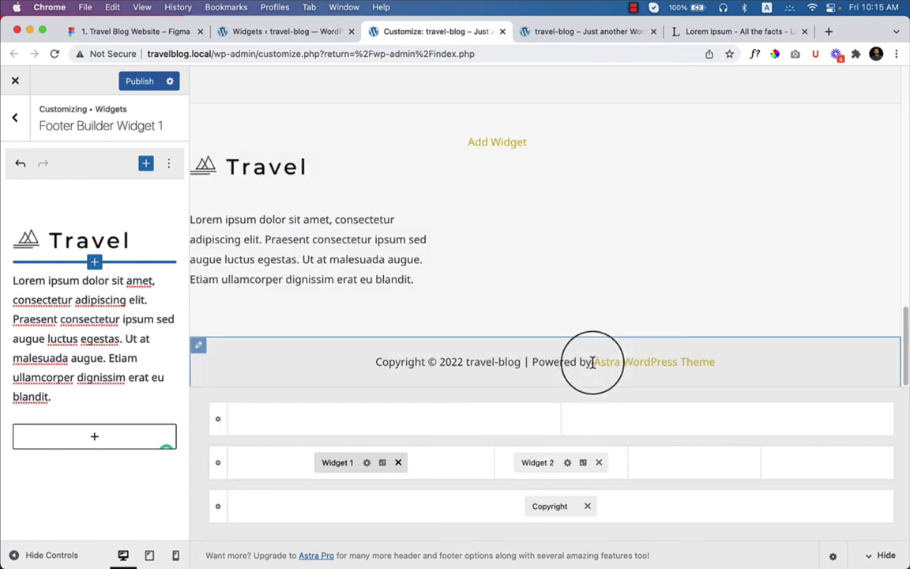
left_click(539, 462)
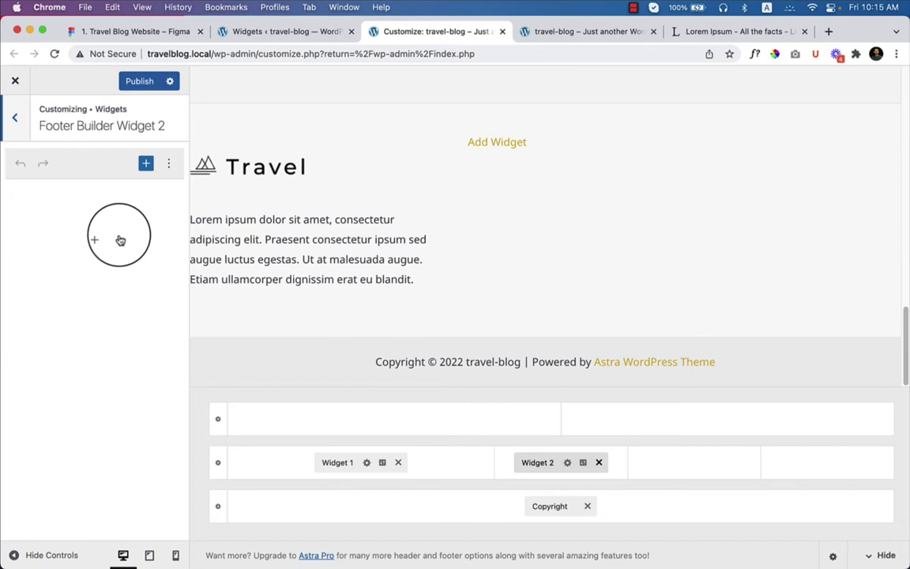
Search the block inserter for 'list' and 'menu', try a List block, then remove it
left_click(117, 240)
type("list")
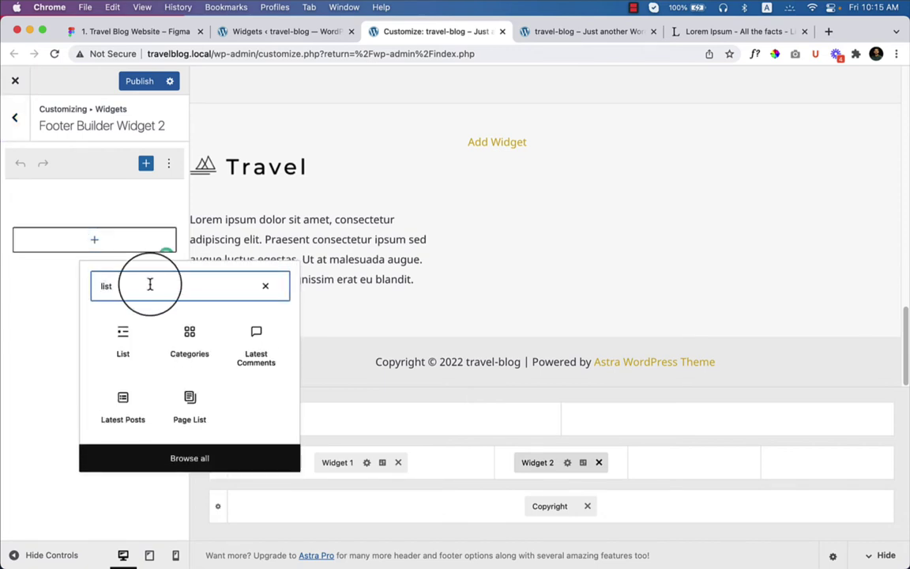
key("BackSpace")
key("BackSpace")
key("BackSpace")
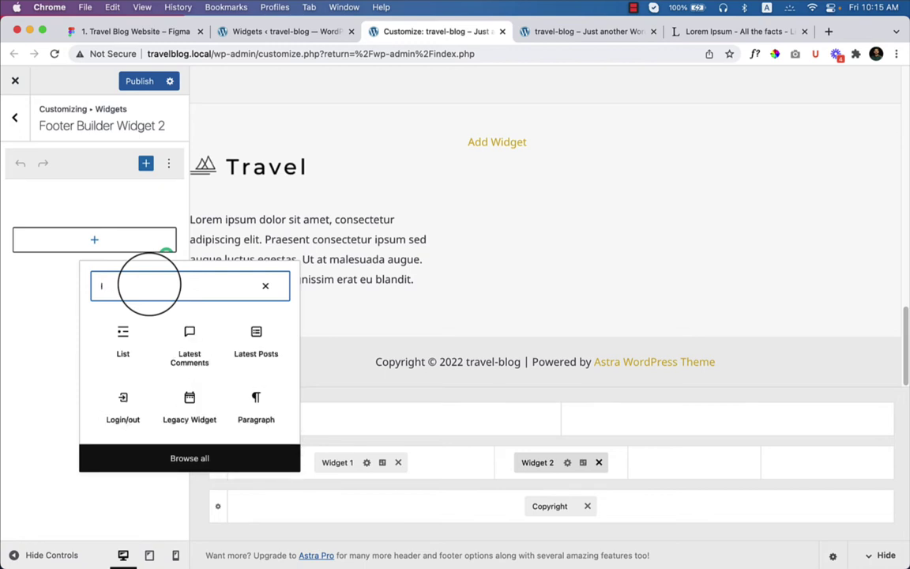
left_click(140, 32)
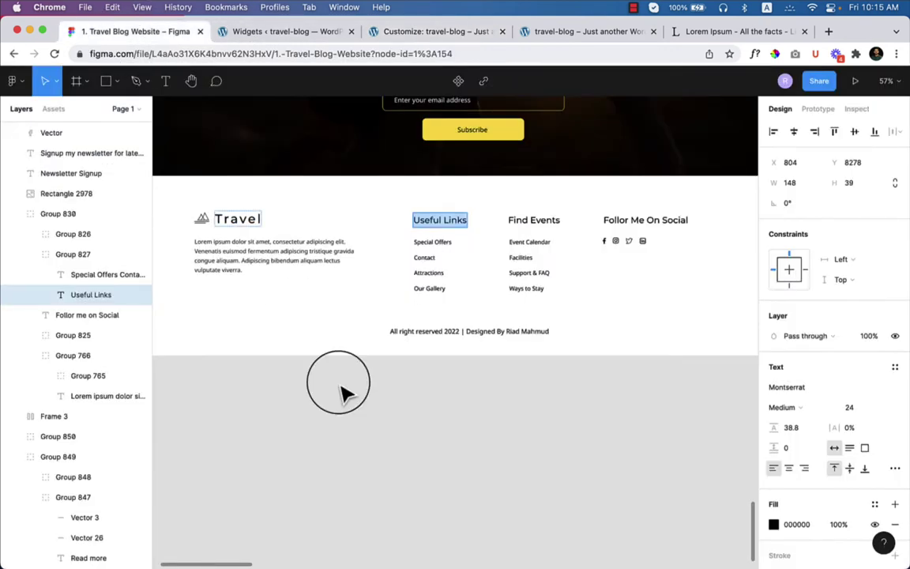
left_click(400, 32)
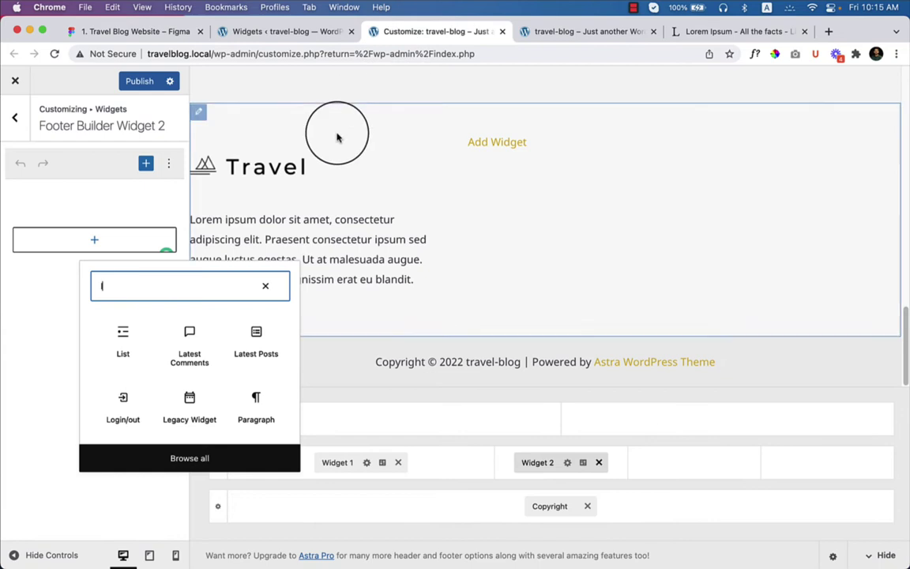
key("BackSpace")
type("menu")
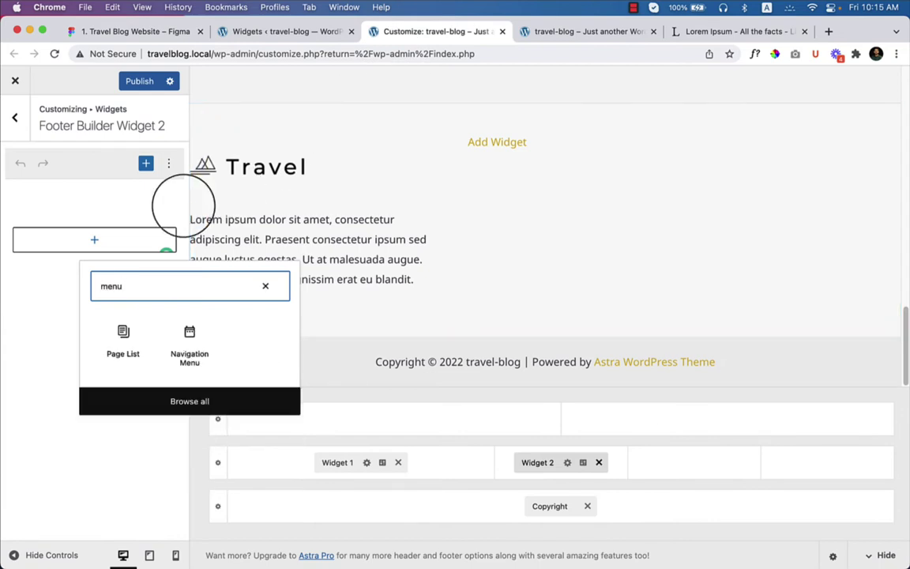
key("BackSpace")
key("BackSpace")
key("BackSpace")
key("BackSpace")
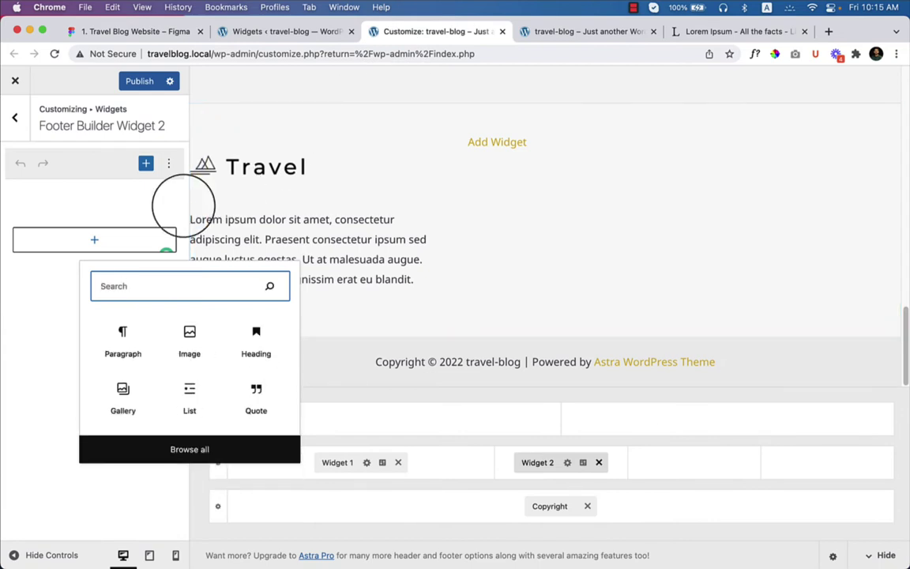
type("list")
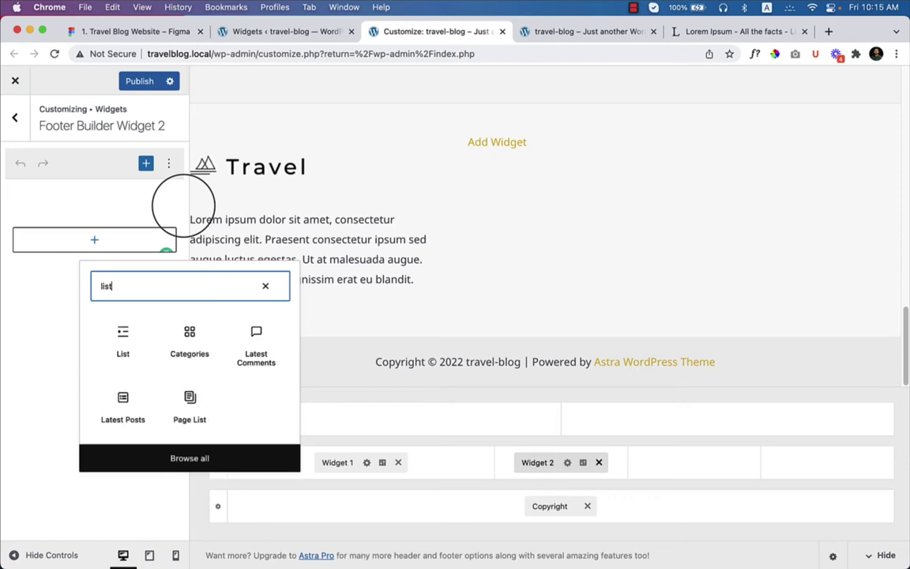
left_click(118, 339)
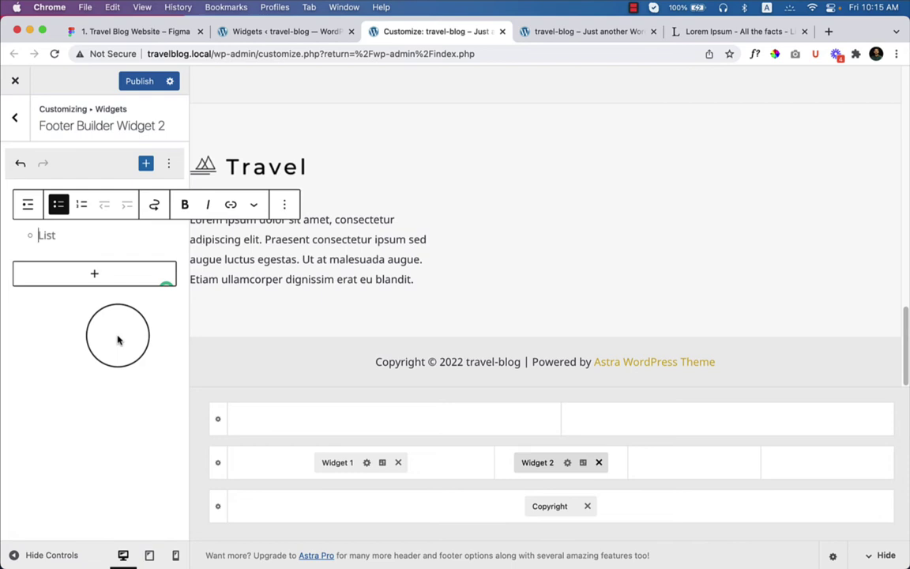
key("BackSpace")
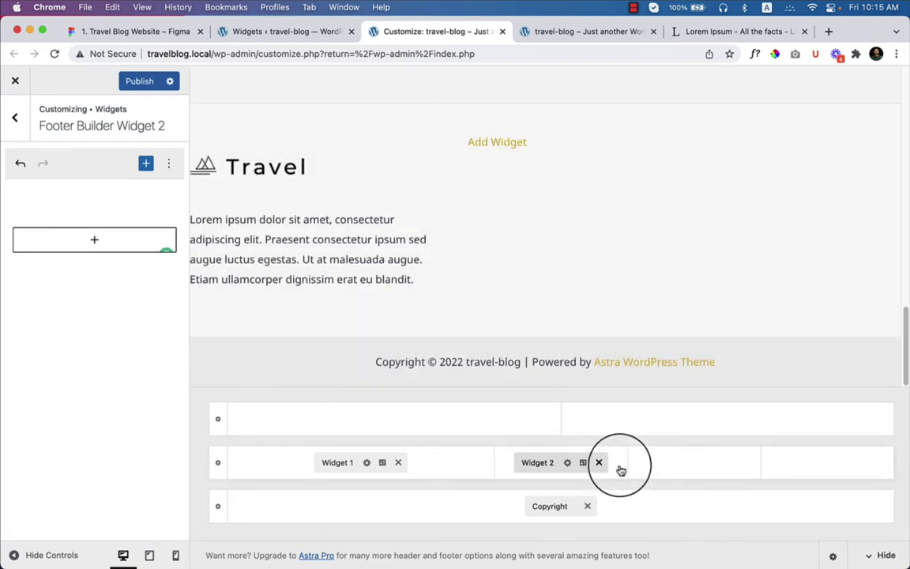
left_click(622, 470)
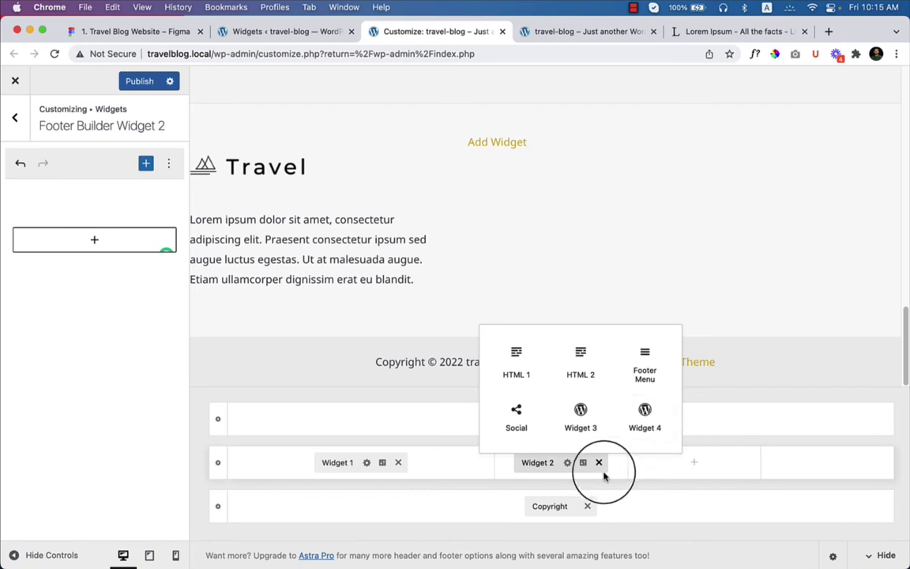
left_click(526, 463)
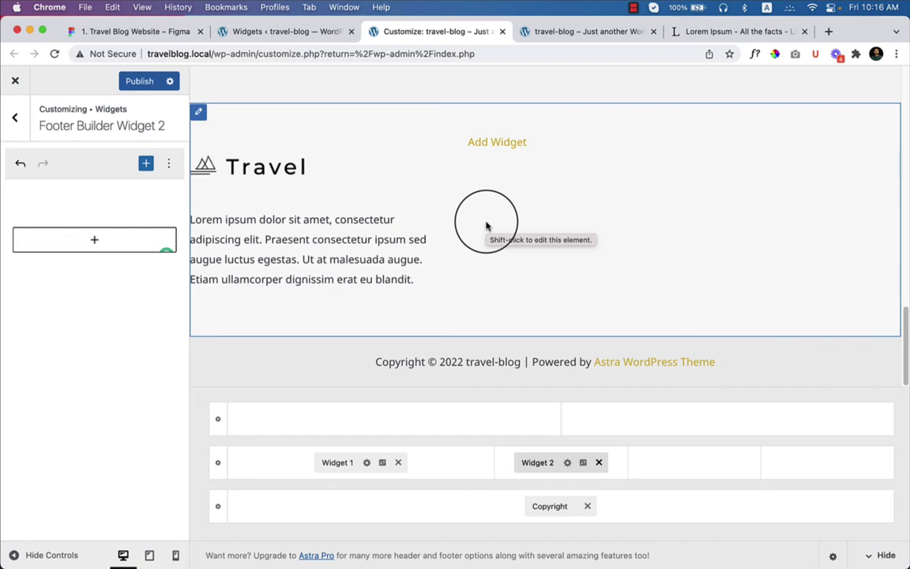
Insert a List block into Widget 2 and start a Special offer item
left_click(99, 241)
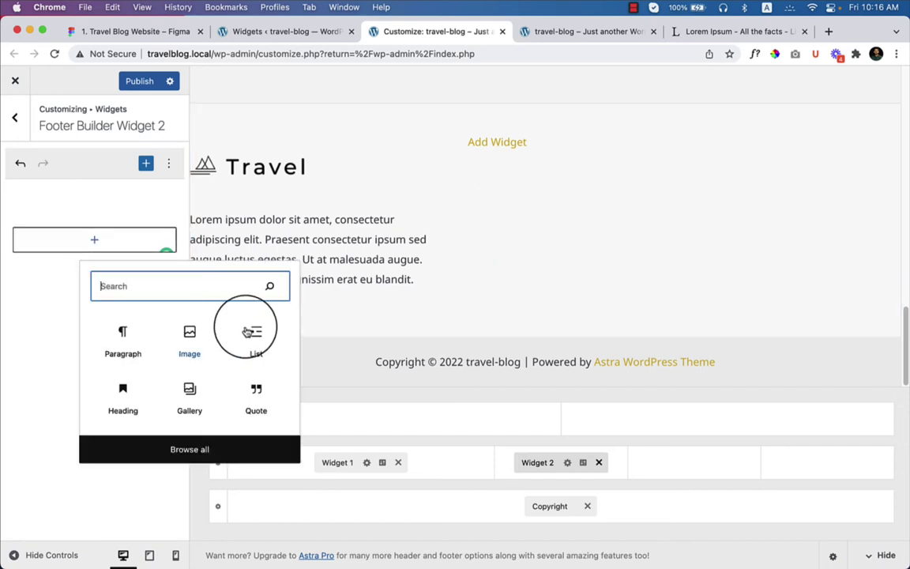
left_click(261, 341)
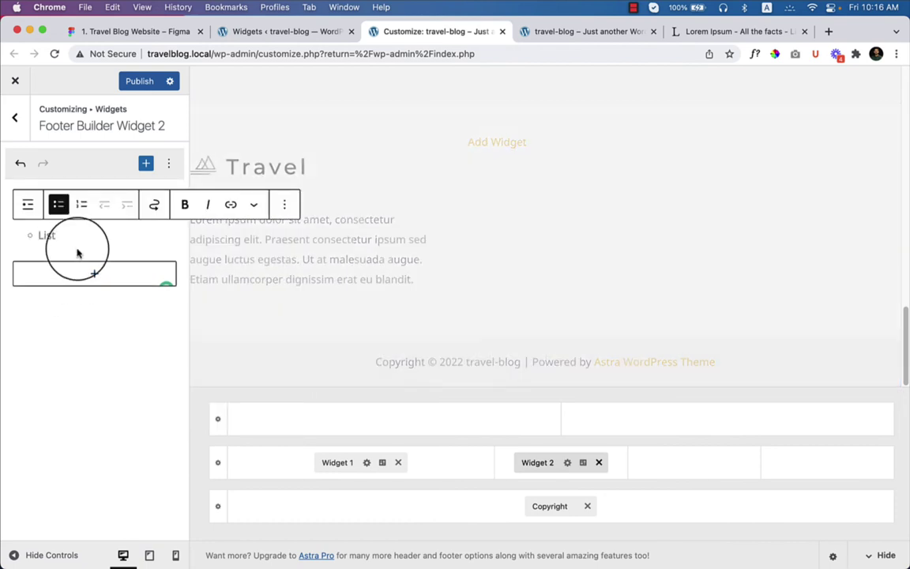
left_click(166, 33)
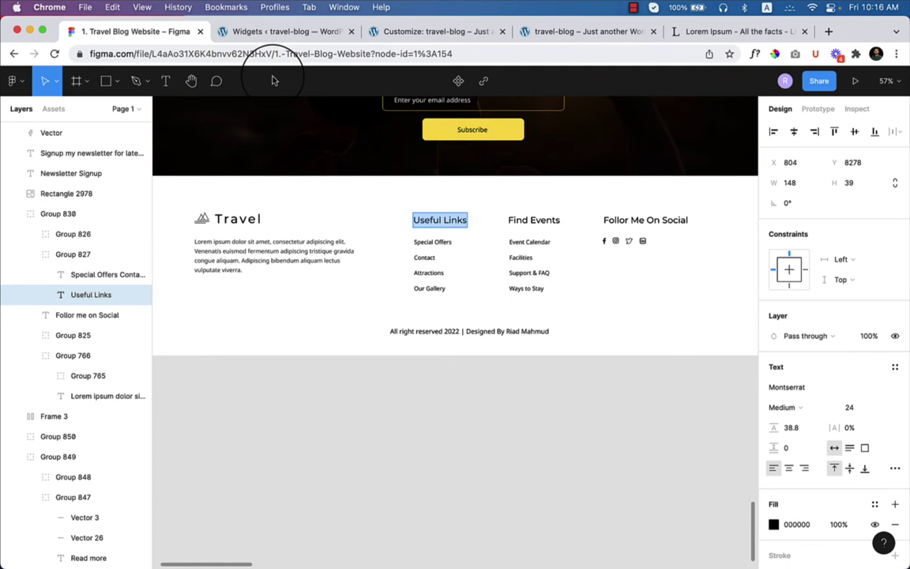
left_click(328, 33)
left_click(399, 32)
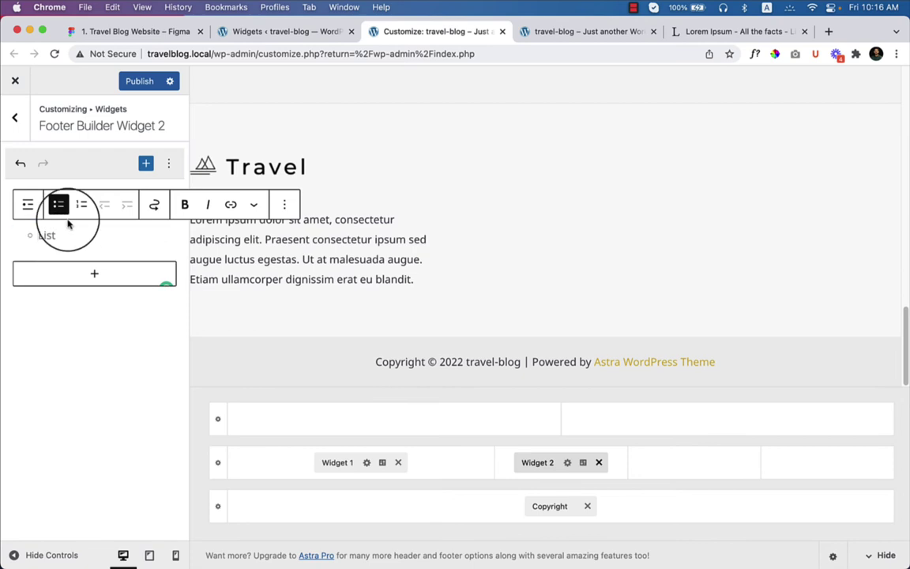
type("Special offer")
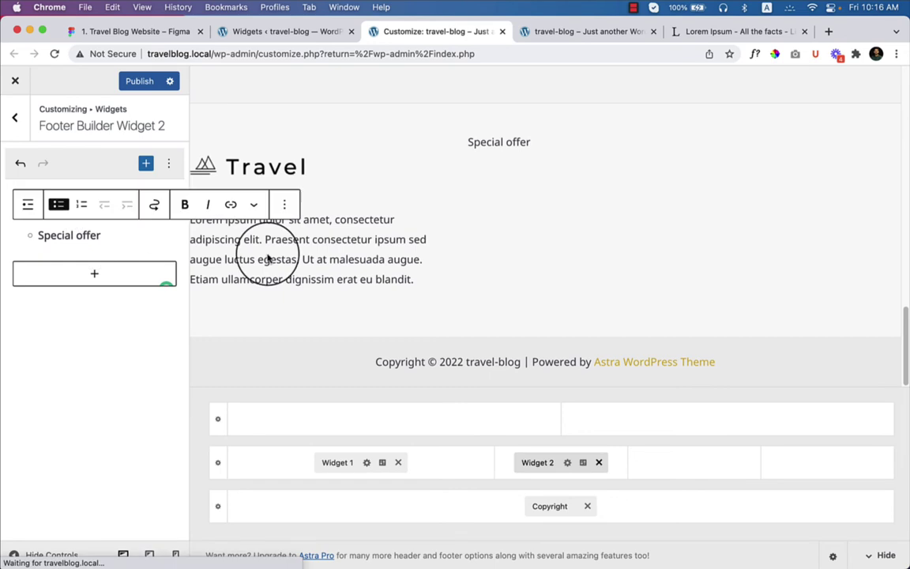
Link the Special offer list item to #
left_click_drag(37, 235, 102, 235)
key("ctrl+c")
left_click(230, 204)
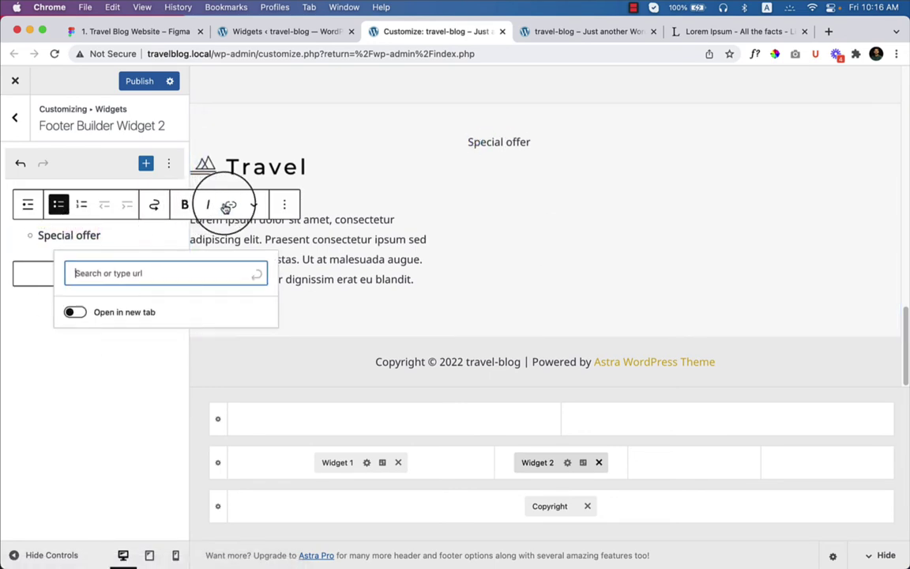
type("#")
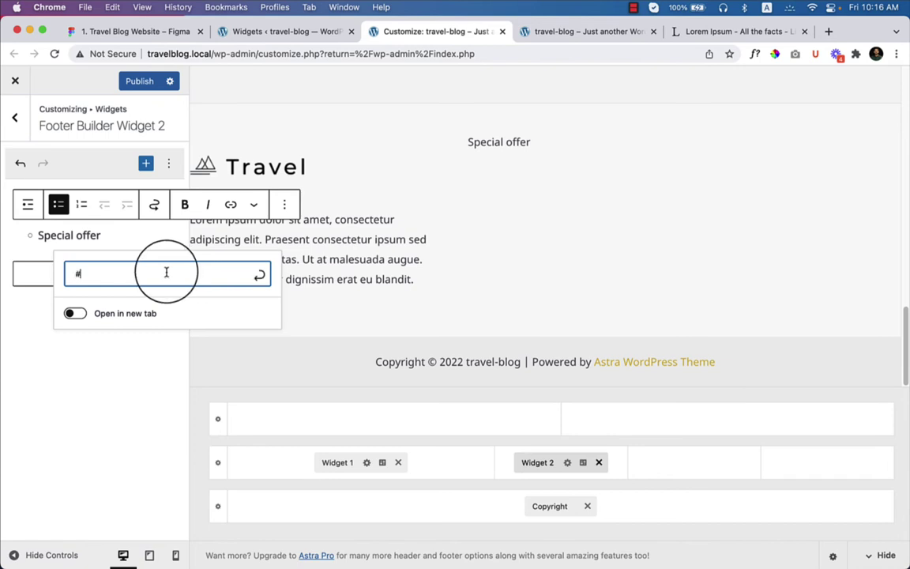
left_click(258, 275)
left_click(79, 372)
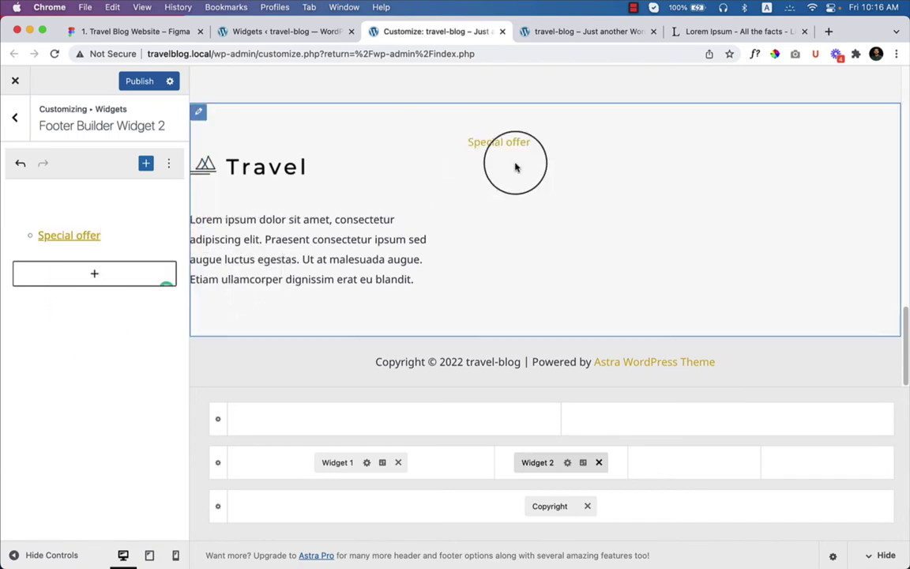
Copy the linked Special offer item into five list entries, then show the Figma footer
left_click(126, 240)
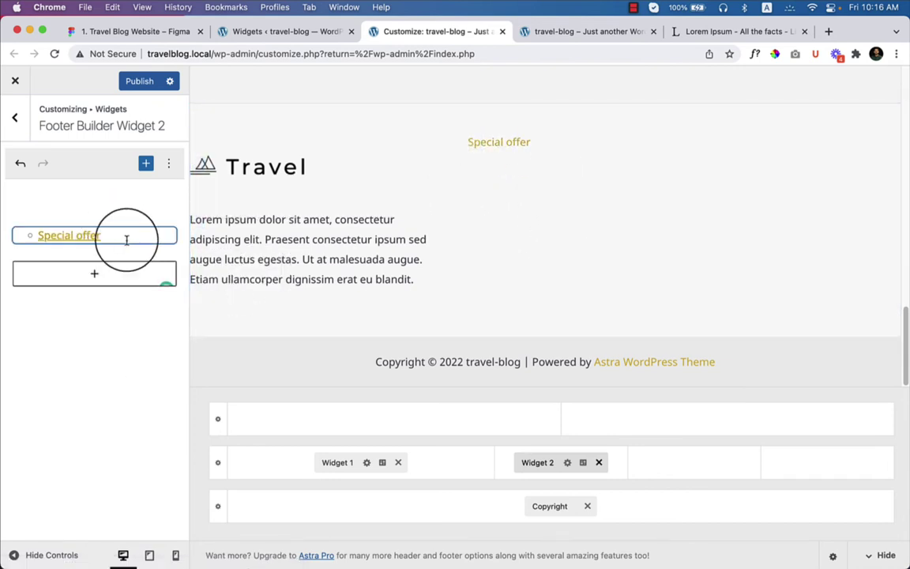
left_click_drag(125, 239, 39, 237)
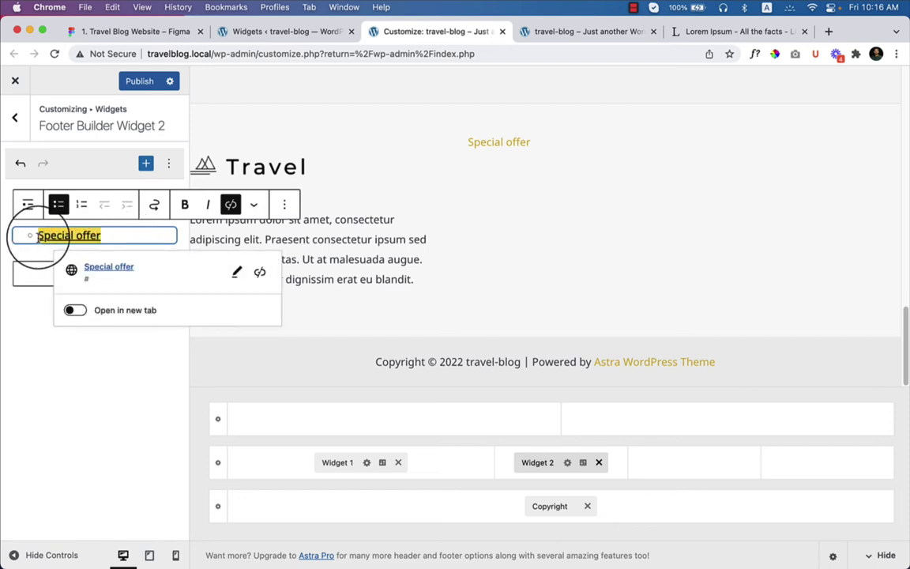
key("Right")
key("Return")
key("ctrl+v")
key("Return")
key("ctrl+v")
key("Return")
key("ctrl+v")
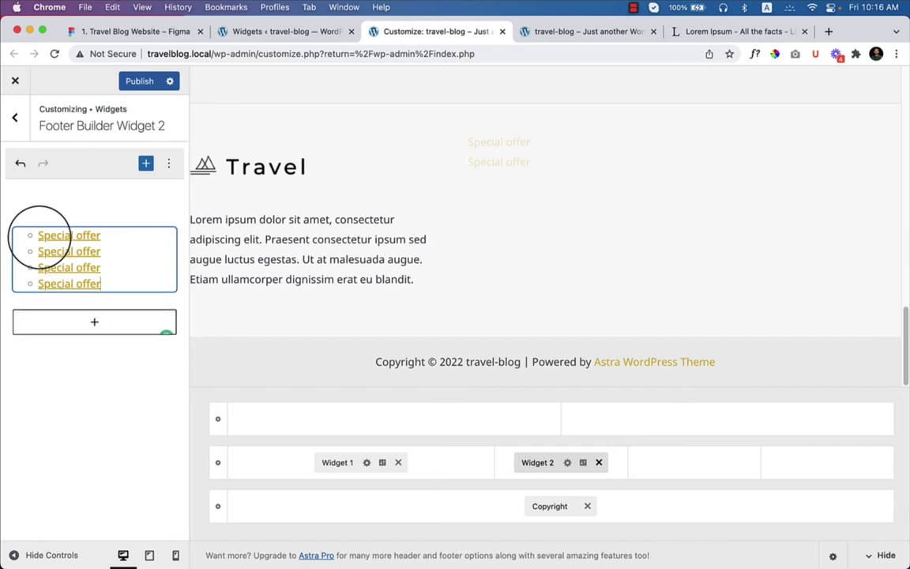
key("Return")
key("ctrl+v")
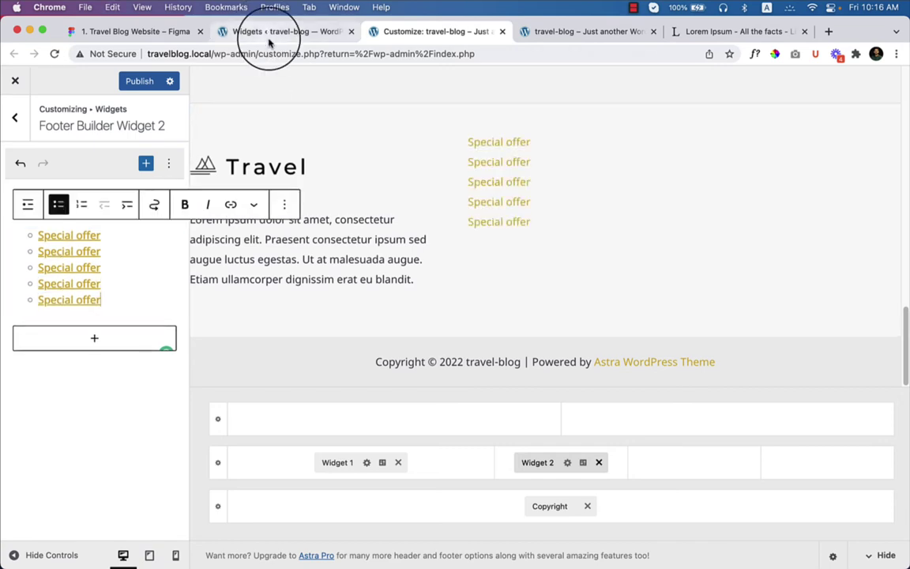
left_click(269, 33)
left_click(142, 32)
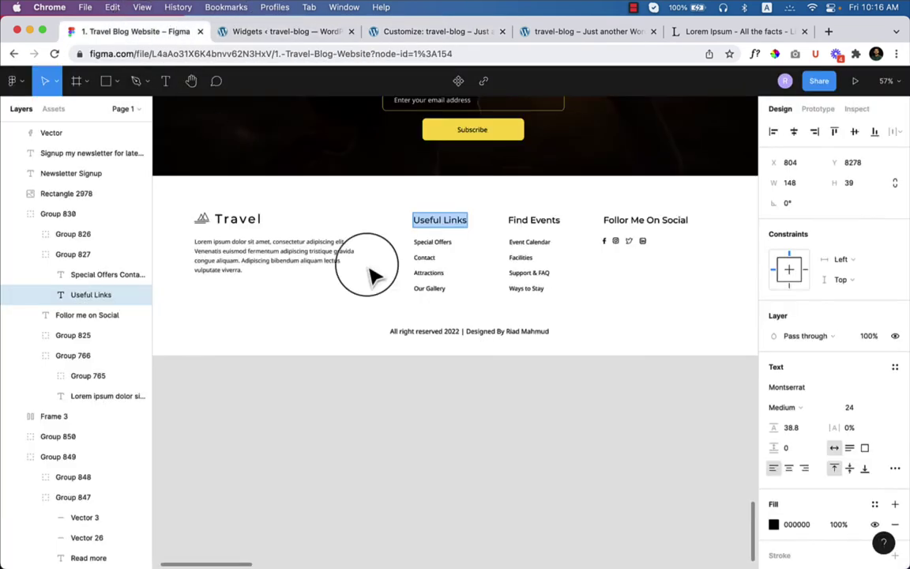
Replace the second list item with Contact, copied from the Figma design
double_click(416, 259)
key("super+c")
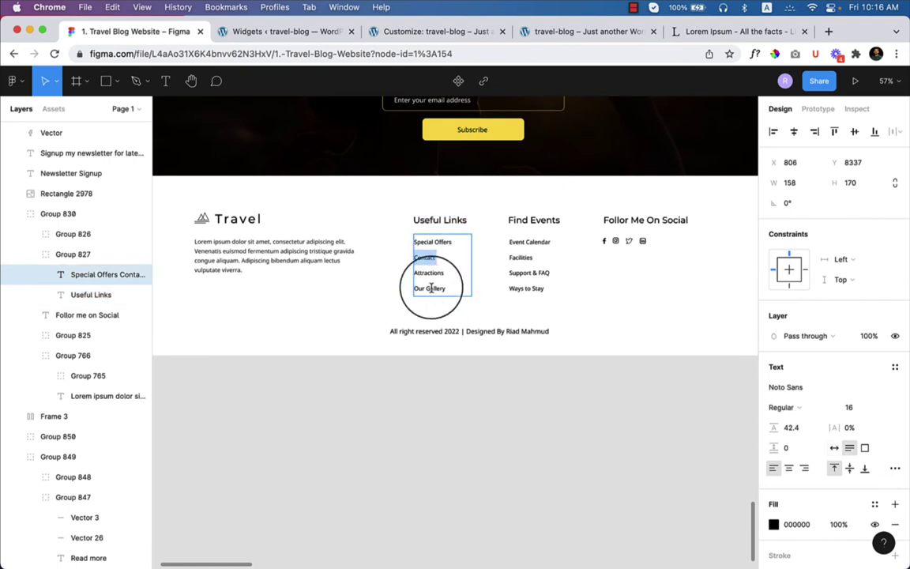
left_click(451, 32)
left_click(83, 251)
triple_click(83, 251)
key("super+v")
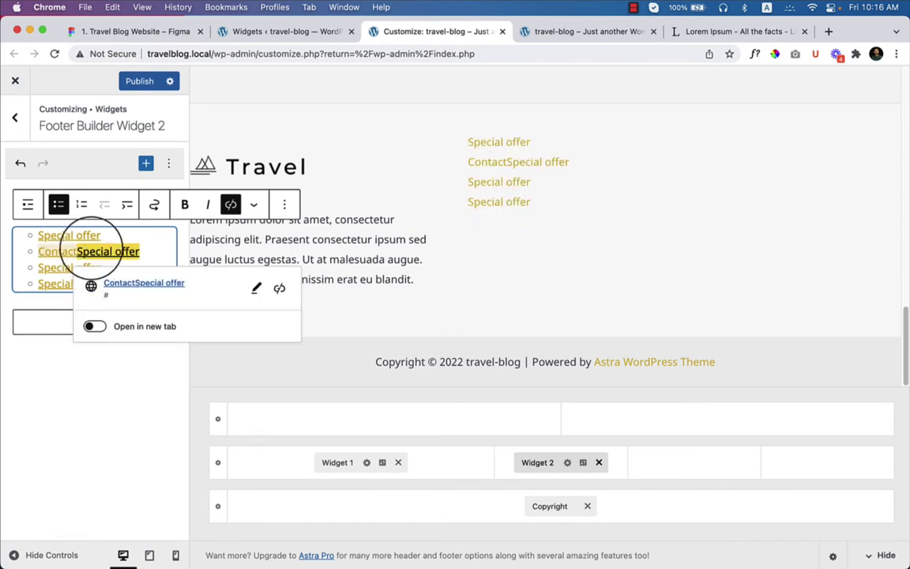
key("BackSpace")
Replace the third list item's text with Attractions
left_click(158, 32)
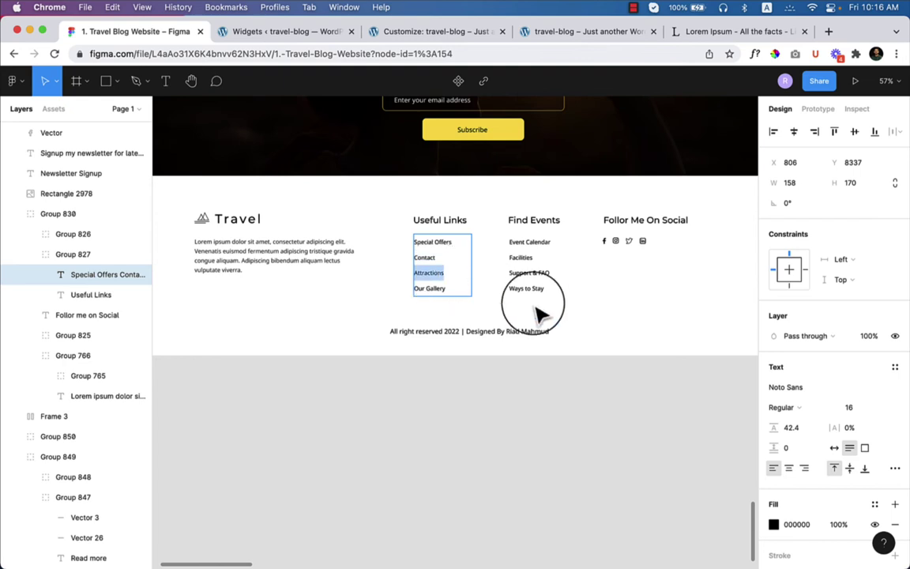
left_click(447, 32)
left_click(64, 238)
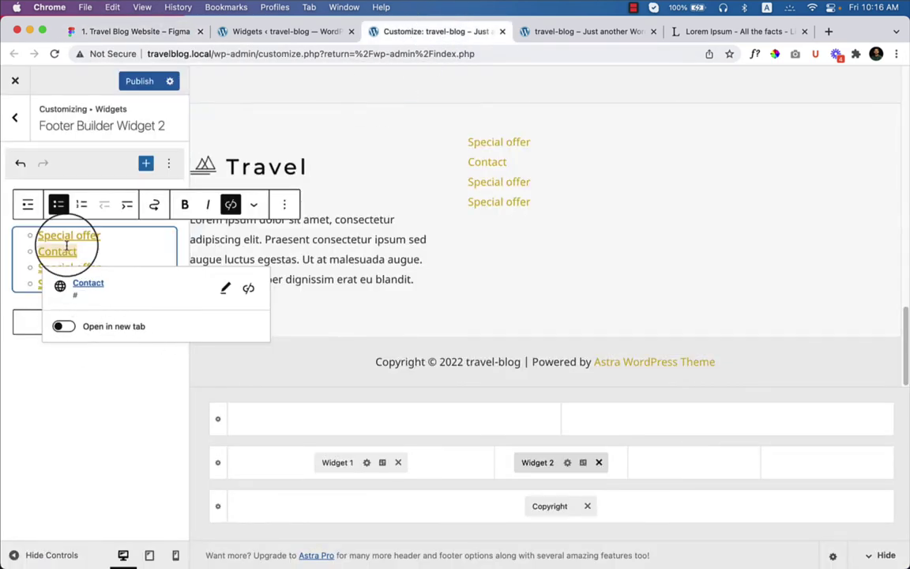
triple_click(49, 269)
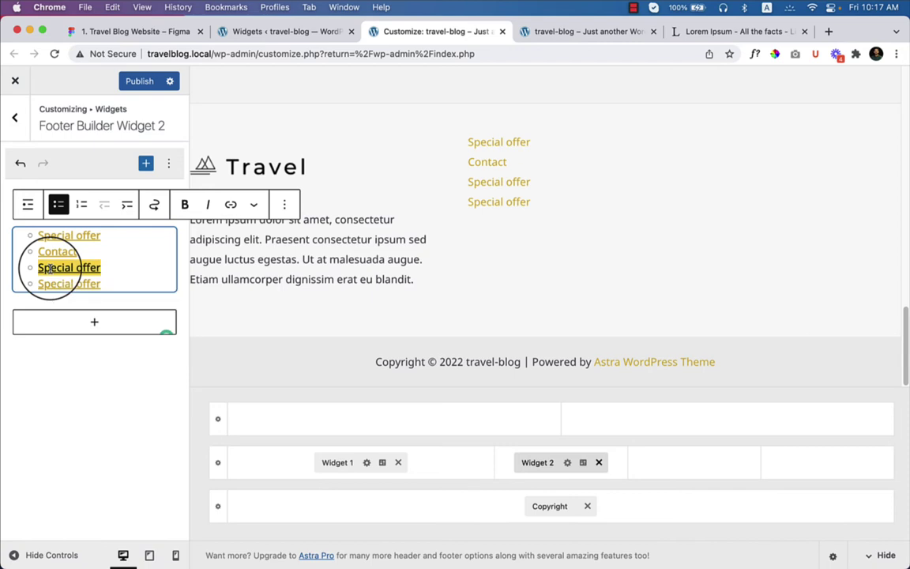
key("BackSpace")
type("Attractions")
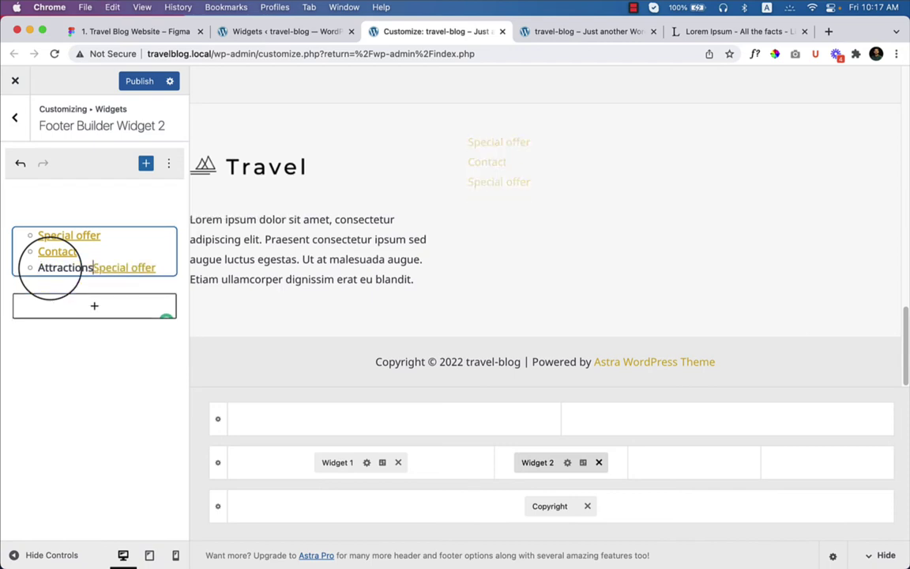
key("Return")
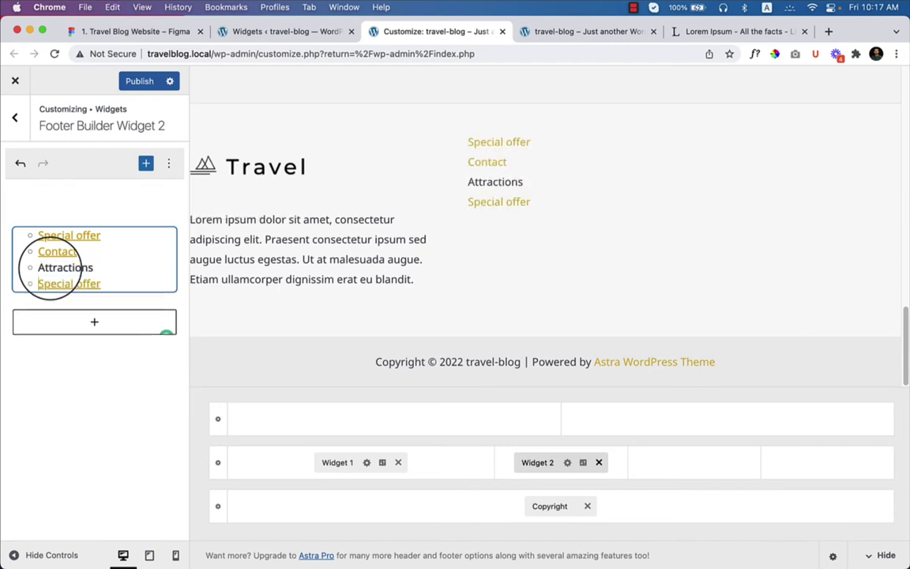
key("super+z")
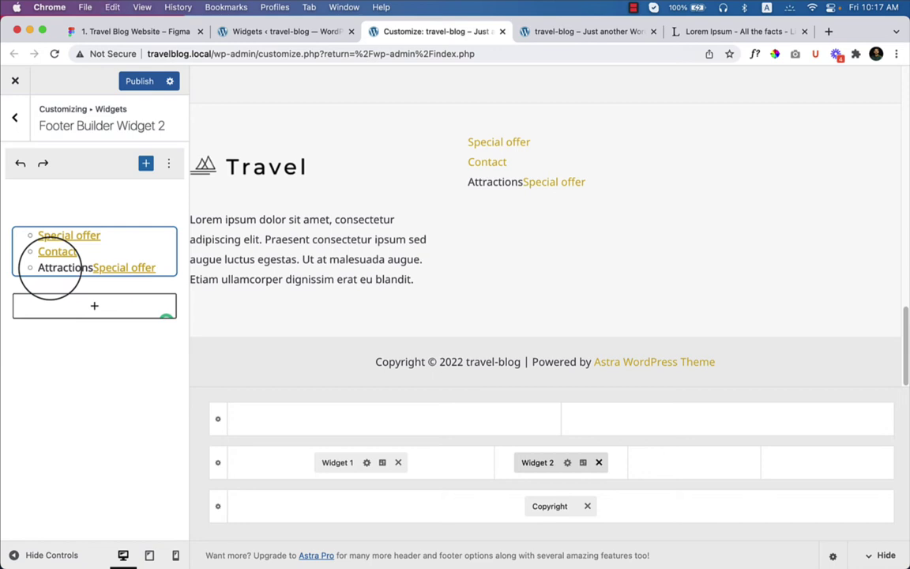
mouse_move(37, 268)
left_mouse_down()
mouse_move(94, 269)
mouse_move(33, 273)
left_mouse_up()
key("BackSpace")
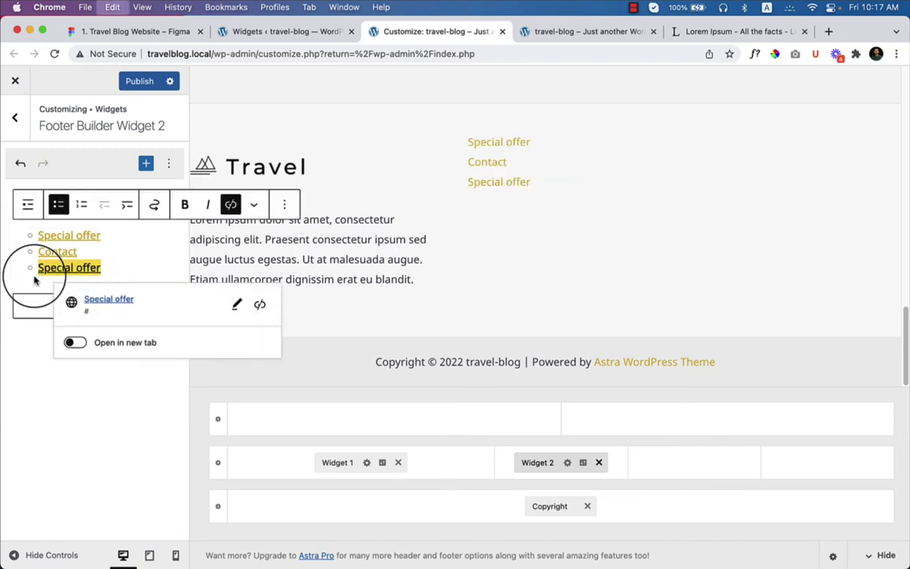
key("super+z")
left_click(103, 271)
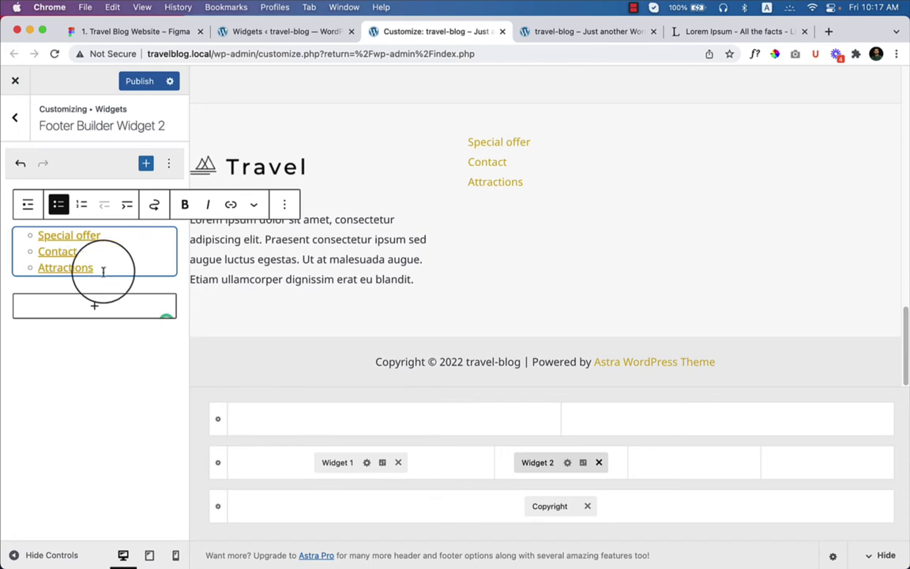
Add Our Gallery from the design as a fourth item, linked to #
left_click(138, 31)
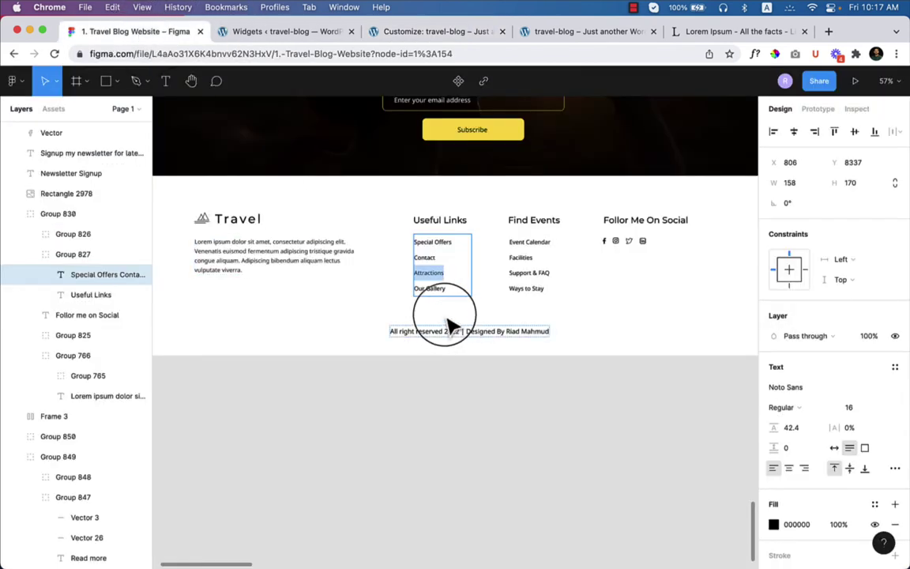
left_click(432, 290)
key("super+c")
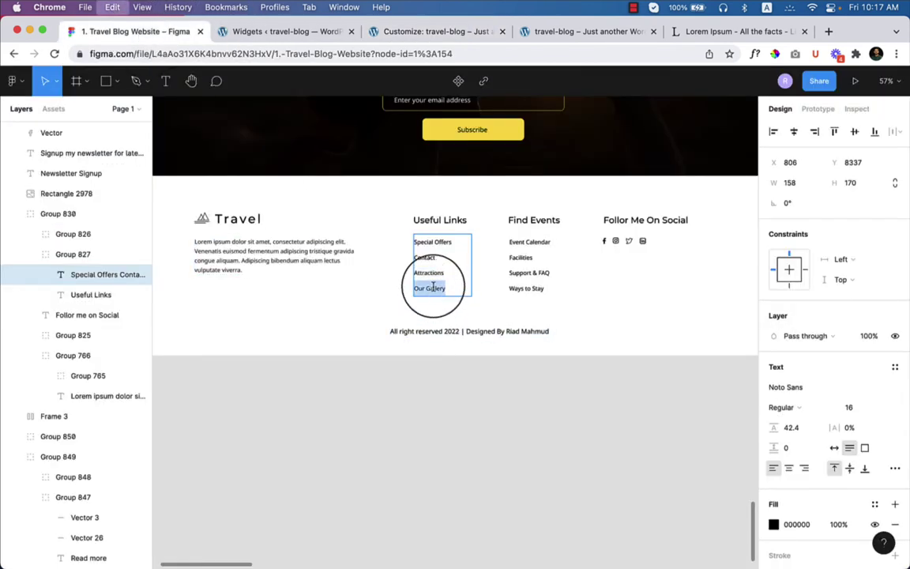
left_click(409, 32)
key("Return")
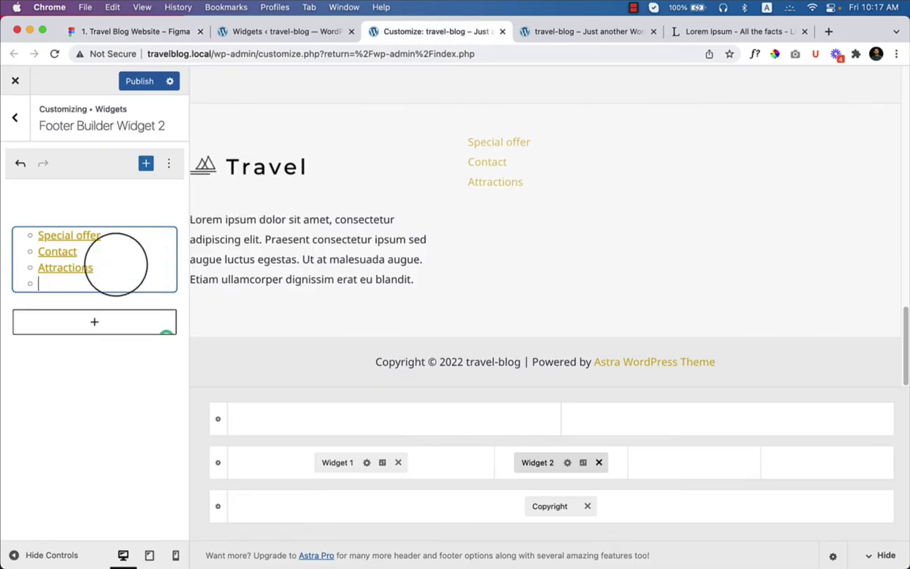
key("super+v")
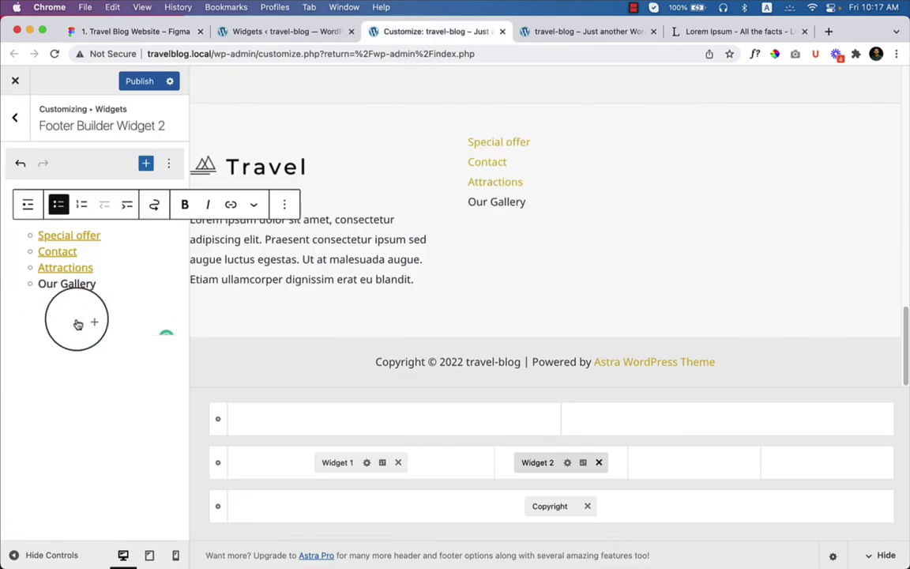
left_click(230, 205)
type("#")
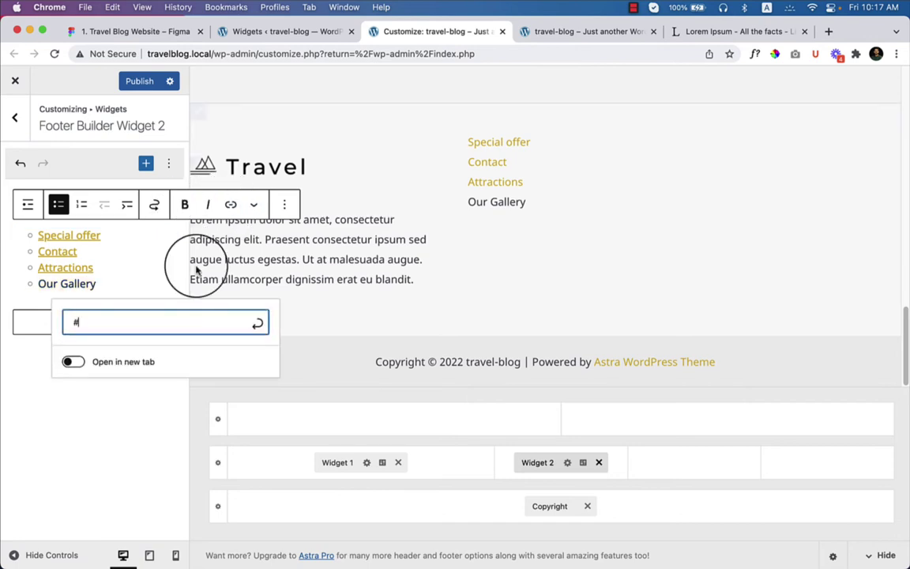
left_click(258, 322)
left_click(117, 382)
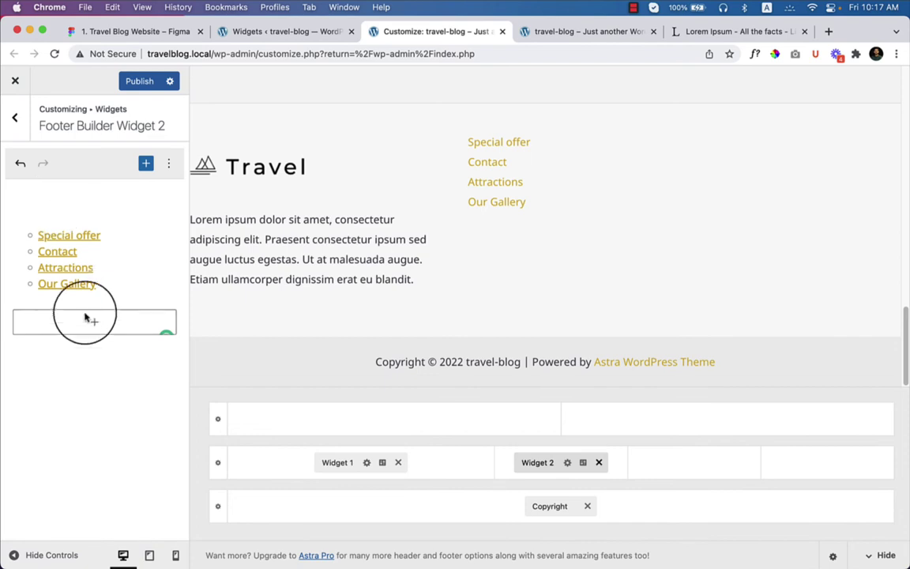
left_click(104, 25)
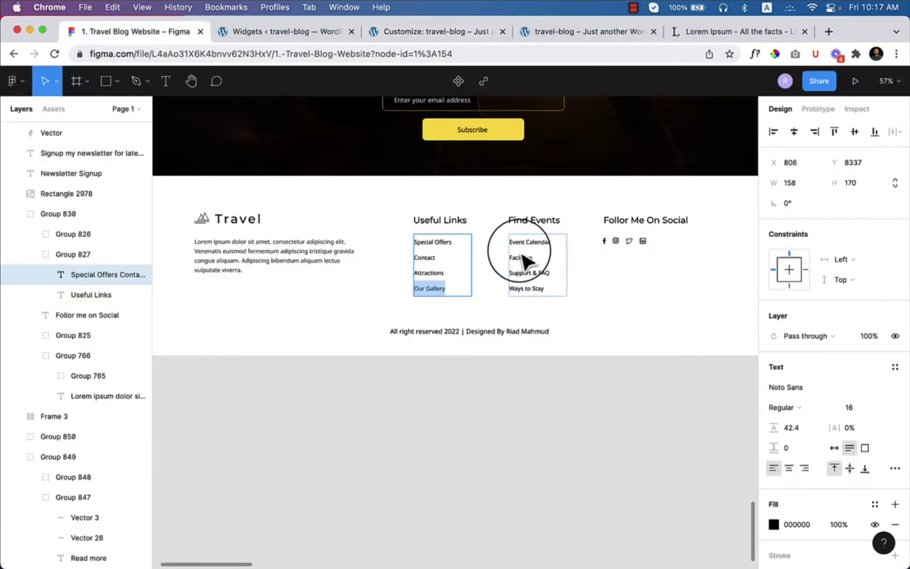
double_click(436, 225)
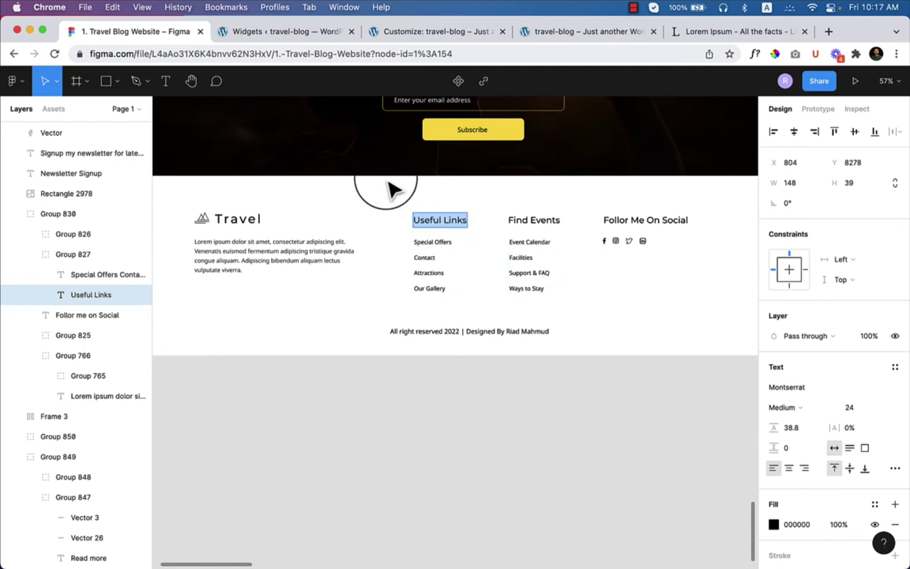
left_click(403, 30)
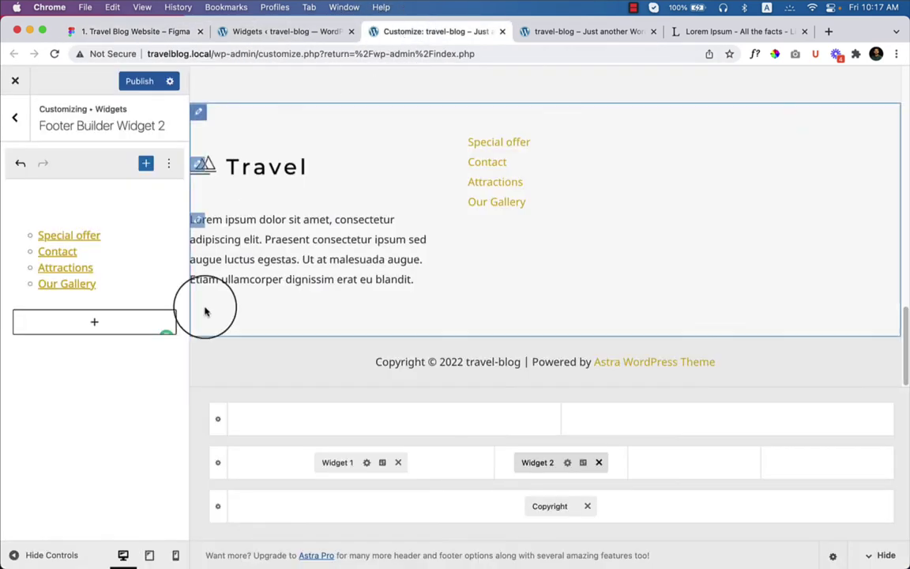
left_click(94, 321)
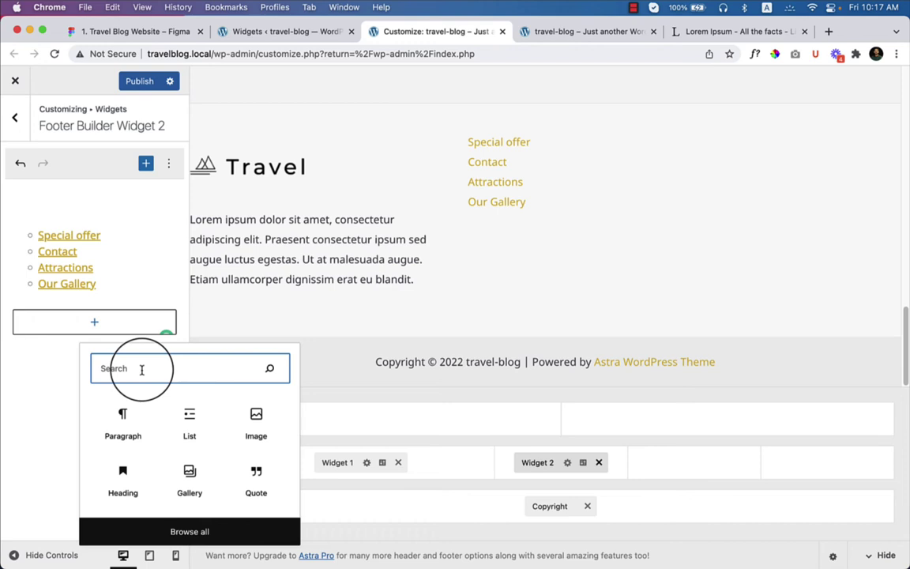
type("hea")
left_click(125, 378)
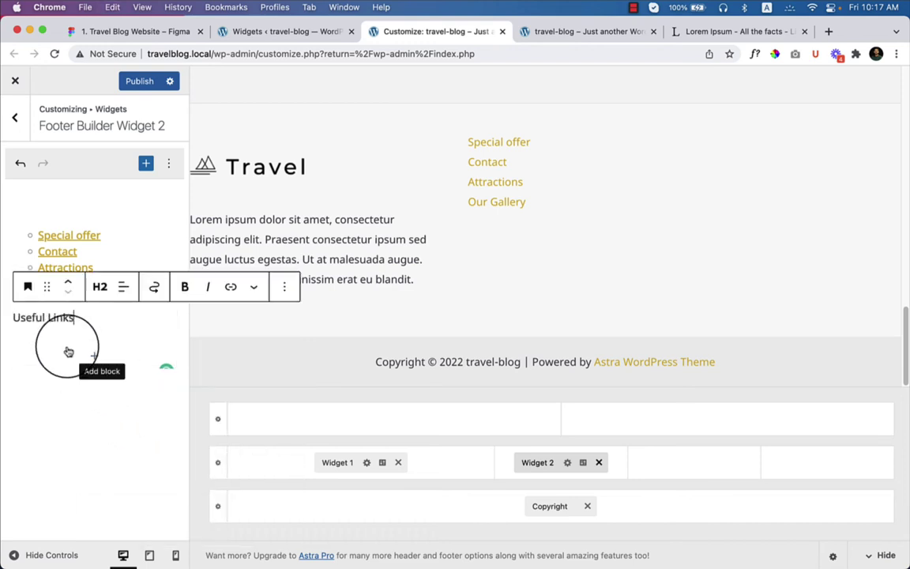
left_click(68, 280)
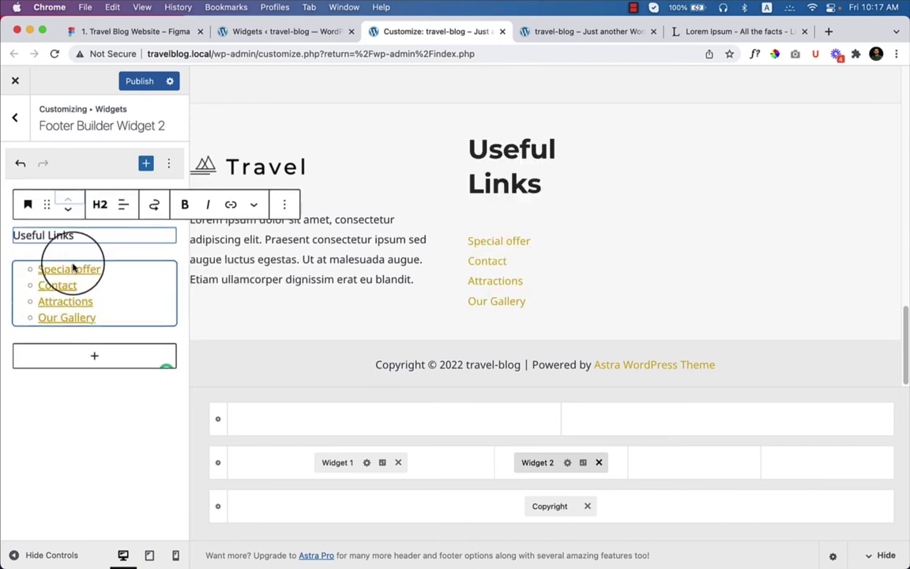
left_click(101, 204)
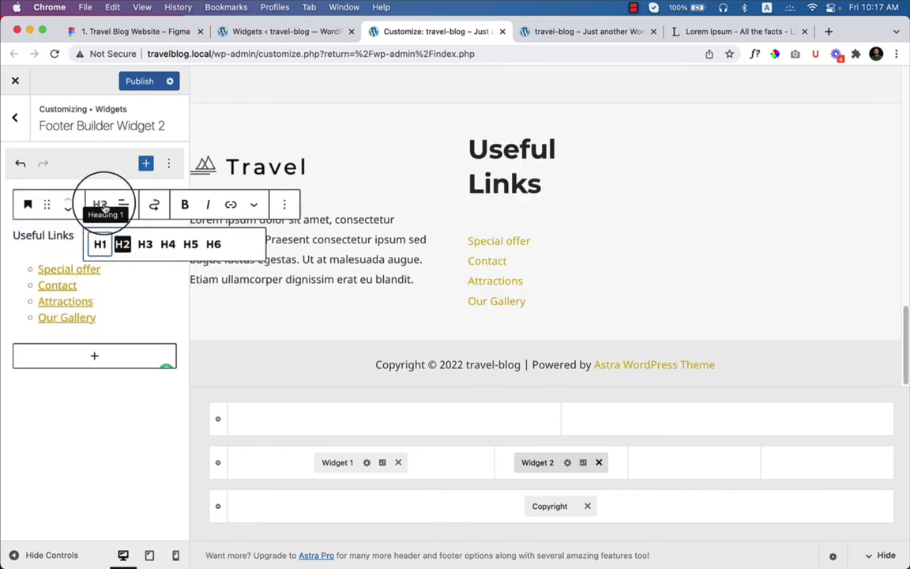
left_click(167, 245)
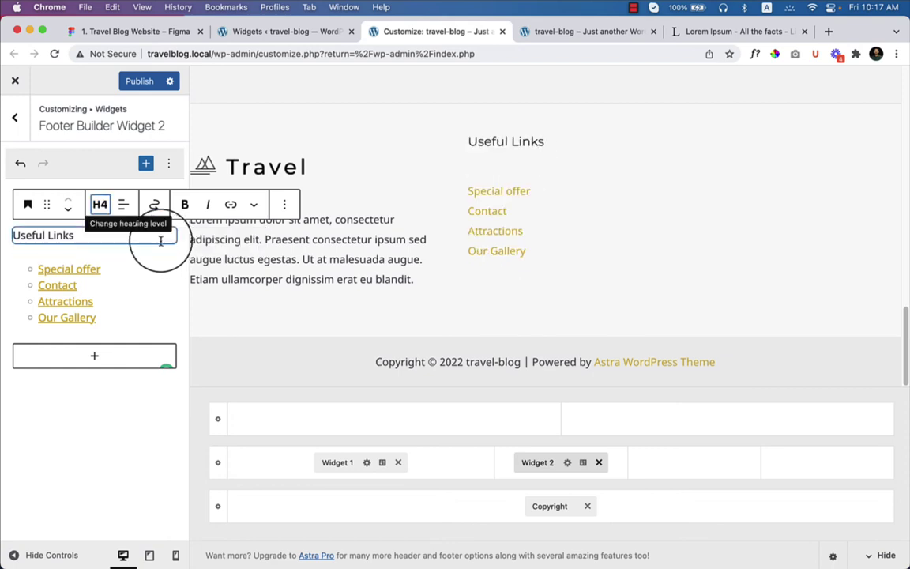
left_click(100, 205)
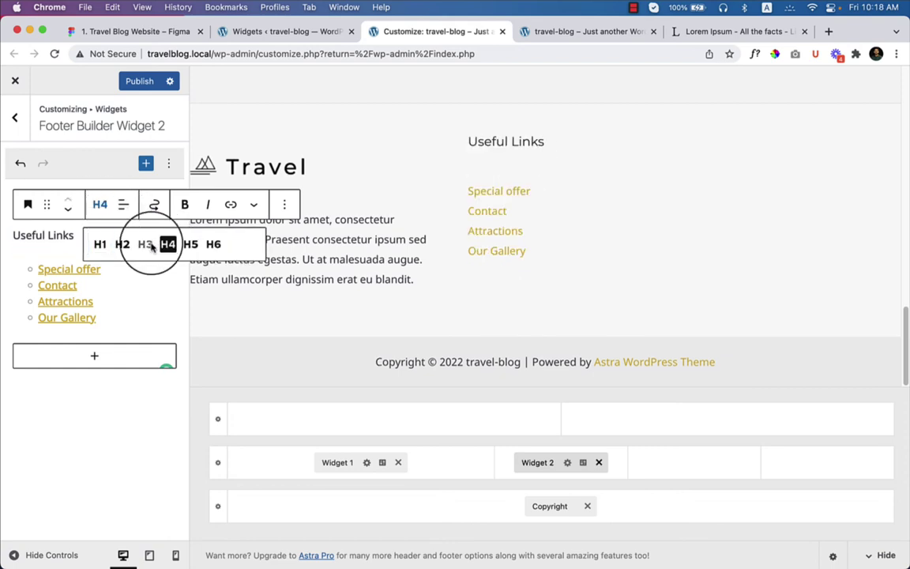
left_click(145, 245)
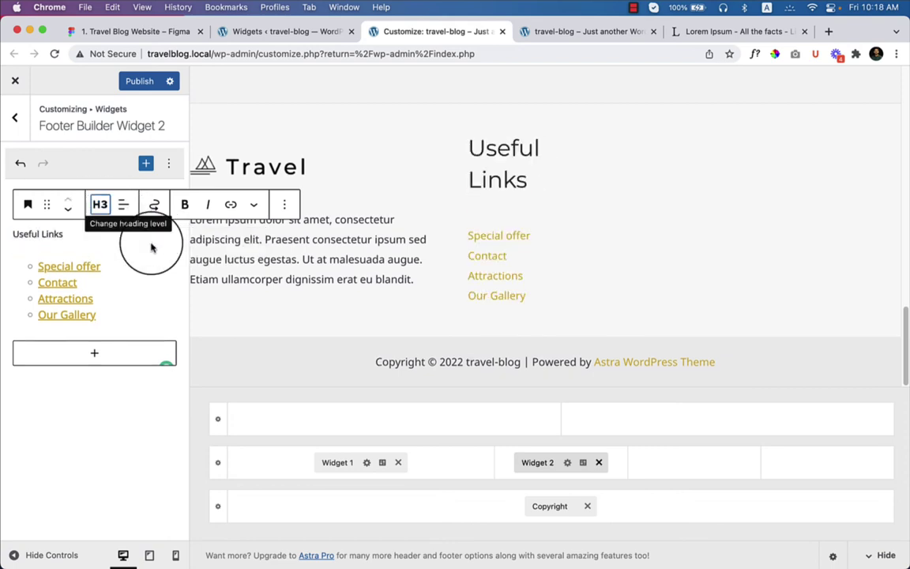
left_click(99, 205)
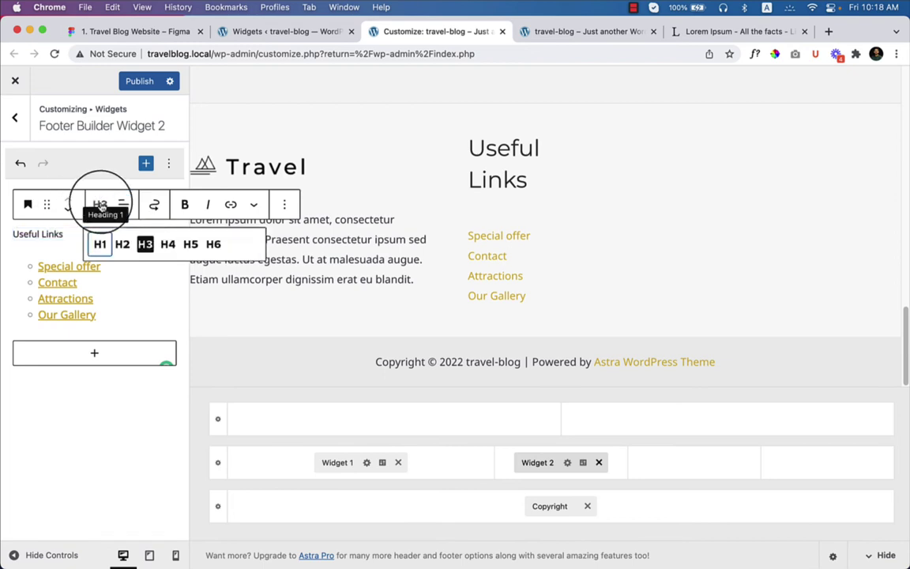
left_click(166, 244)
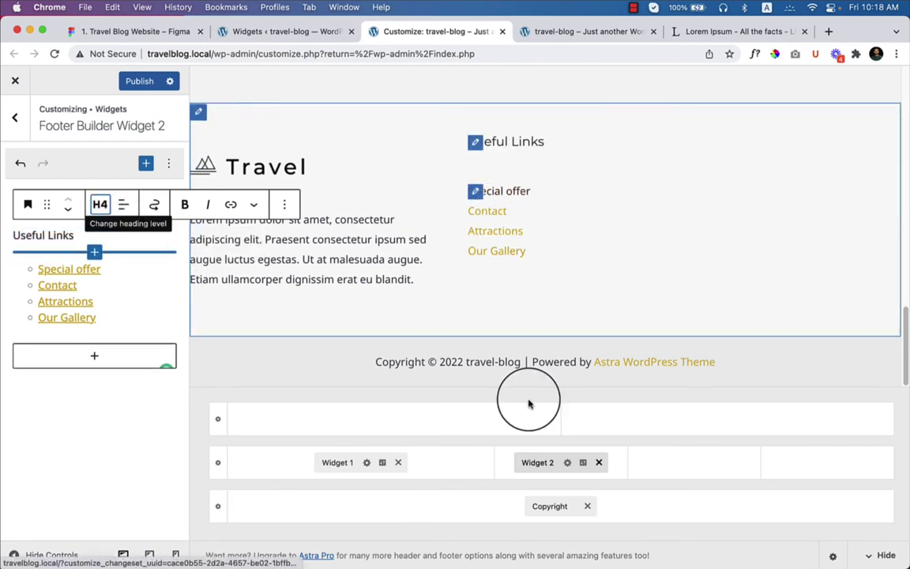
left_click(32, 556)
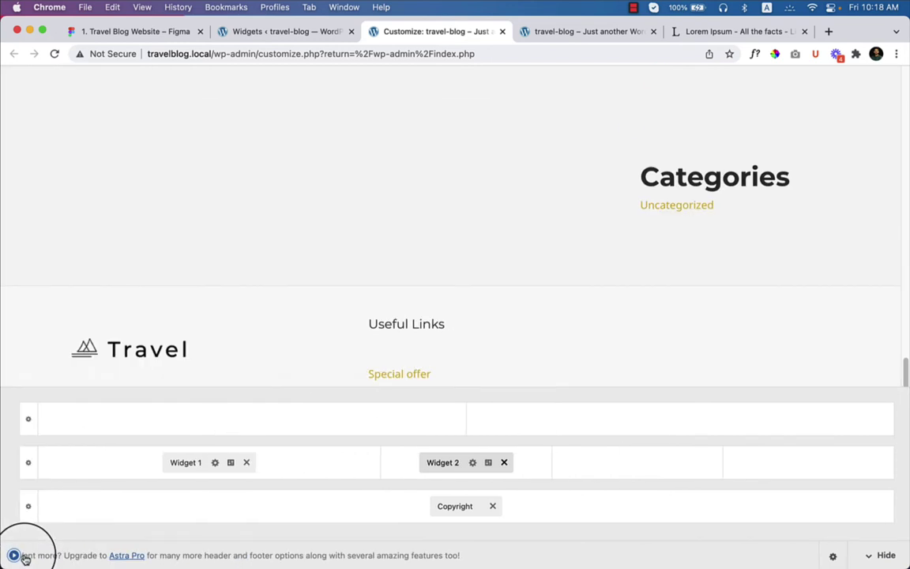
left_click(12, 557)
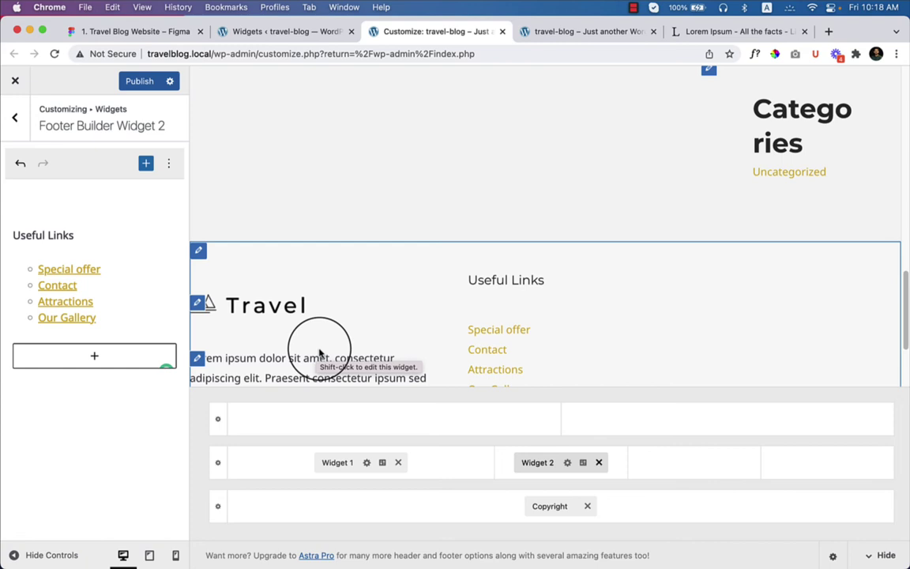
left_click(158, 32)
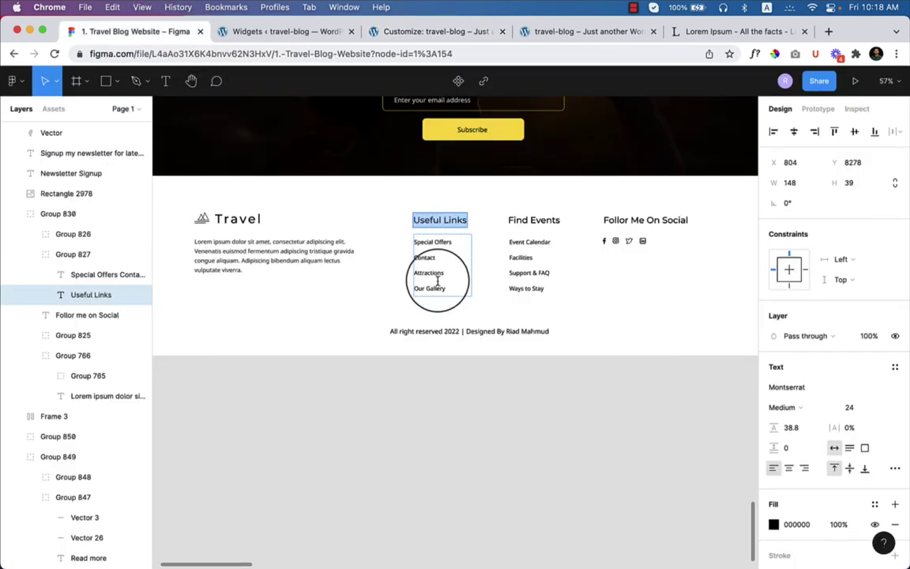
left_click(412, 35)
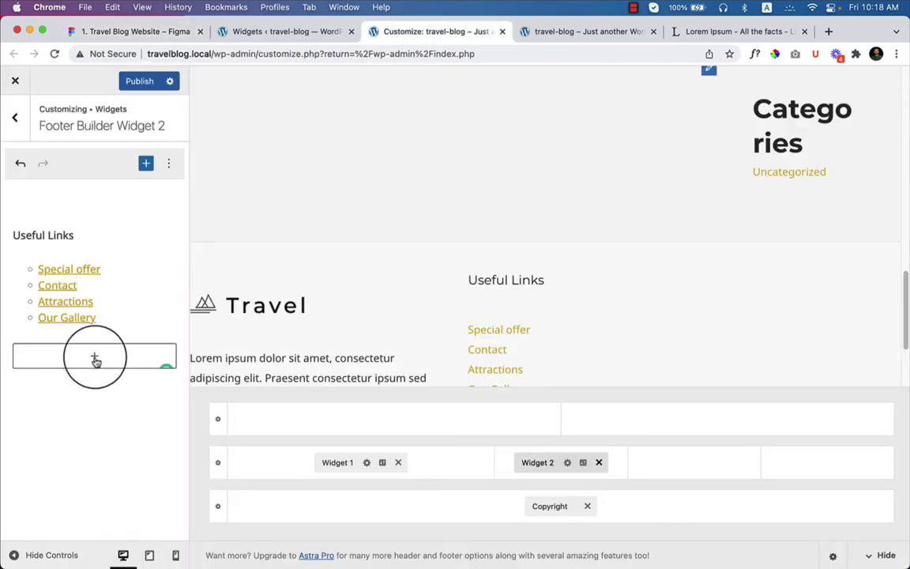
Open the Useful Links widget's Design options and leave its Alignment on left
left_click(585, 464)
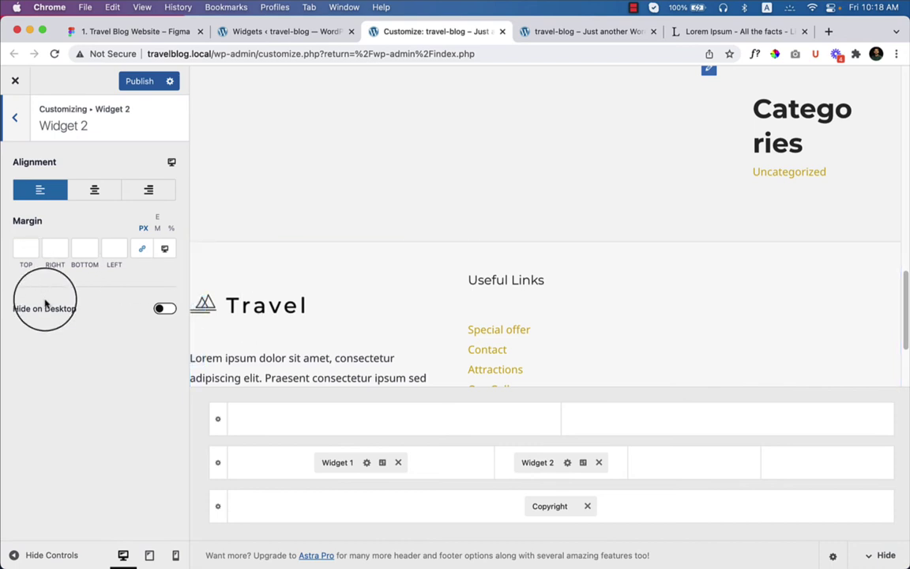
left_click(567, 465)
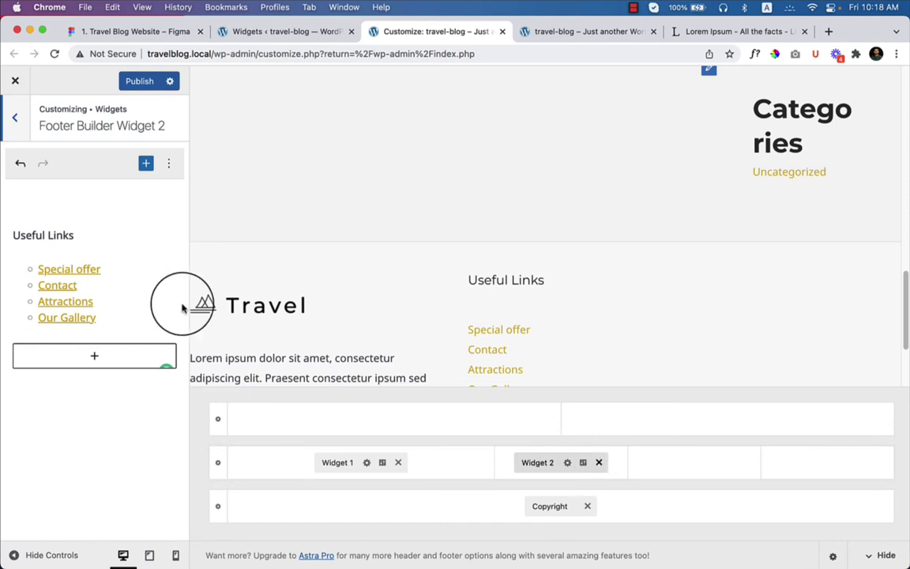
left_click(583, 464)
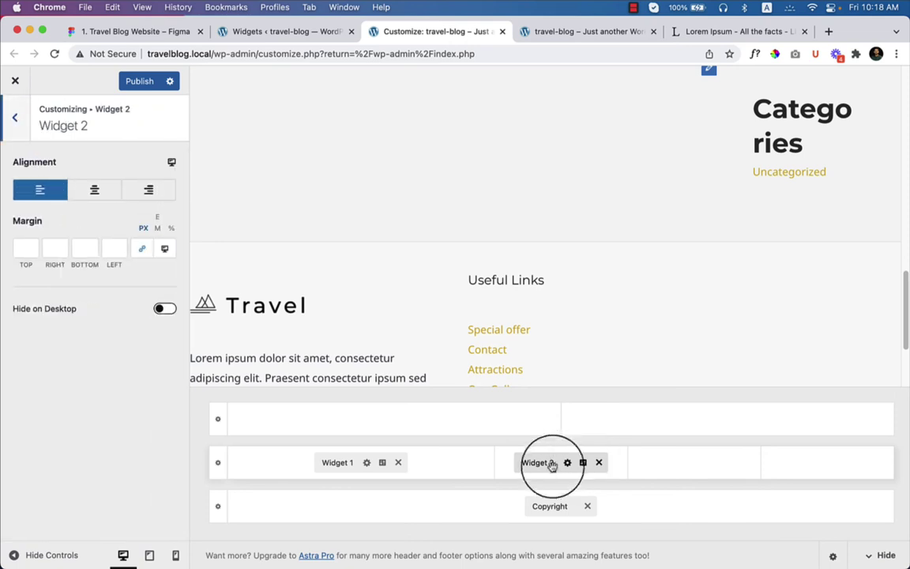
left_click(87, 191)
left_click(142, 195)
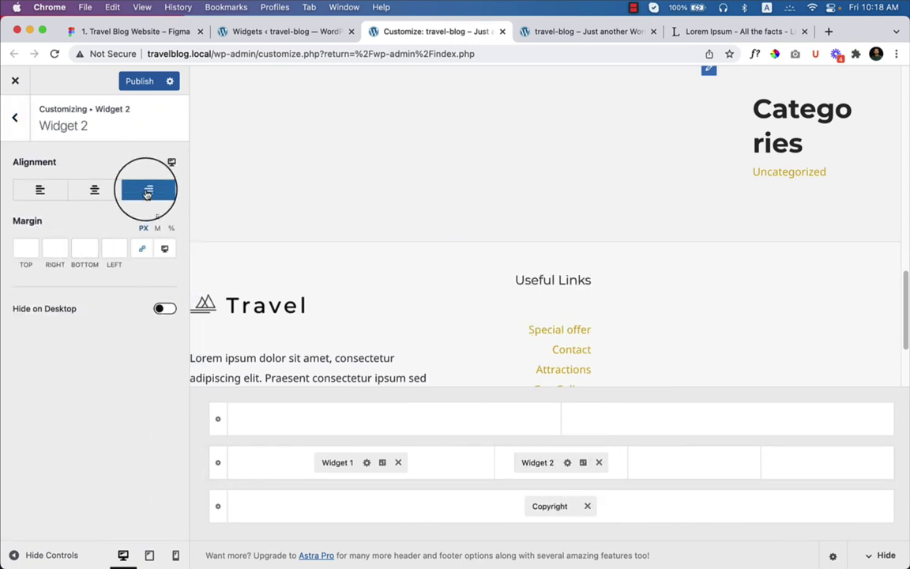
left_click(93, 191)
left_click(45, 193)
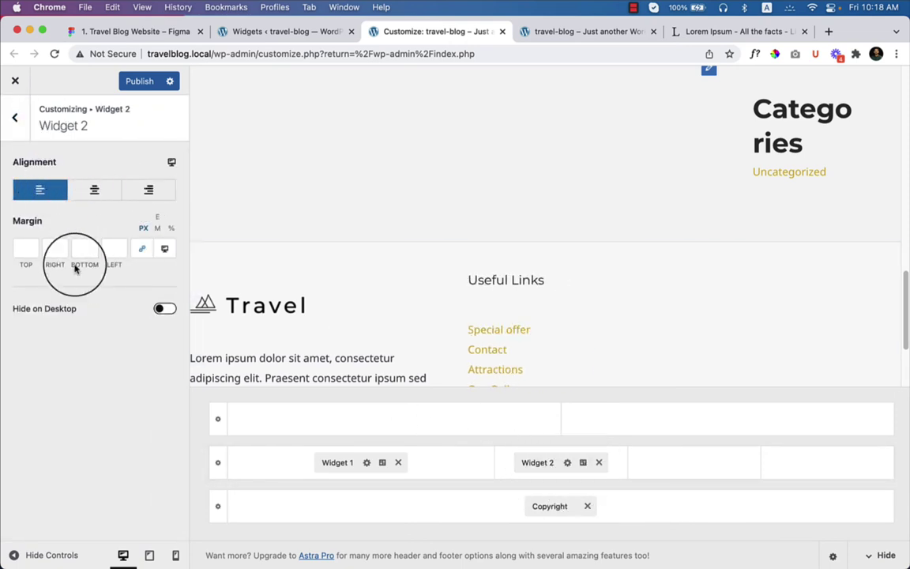
scroll(493, 336, "down", 1)
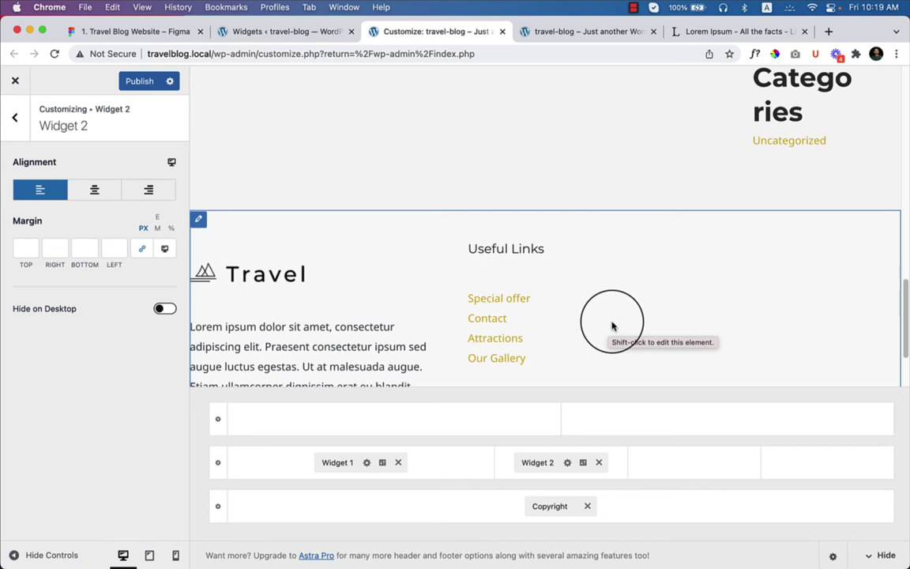
Add Widget 3 to the empty third footer slot and select Widget 2's heading and list
right_click(553, 463)
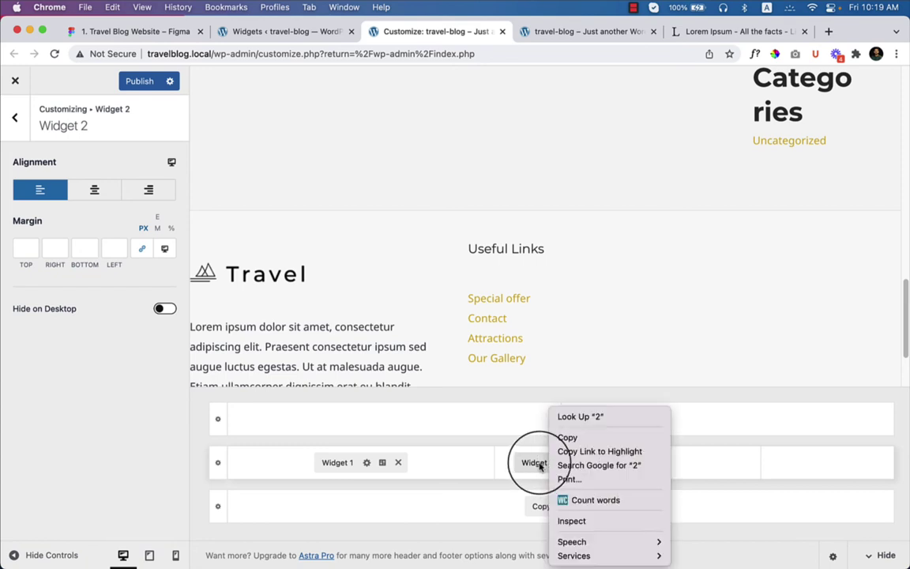
key("Escape")
left_click(567, 465)
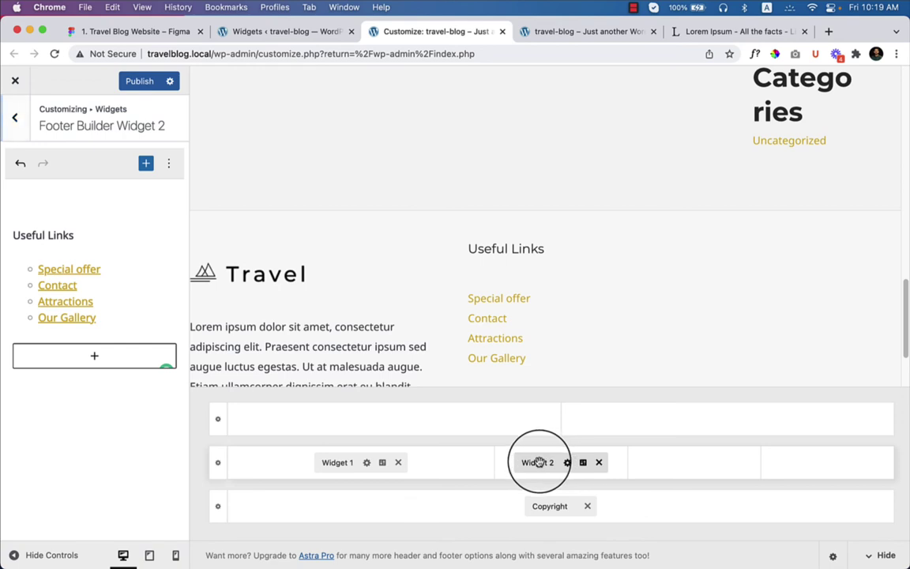
left_click(672, 467)
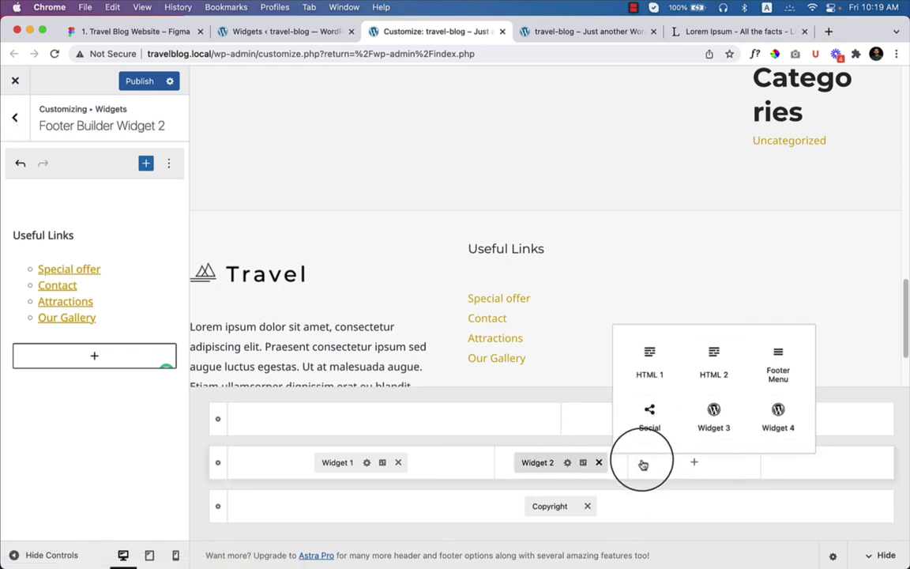
left_click(548, 464)
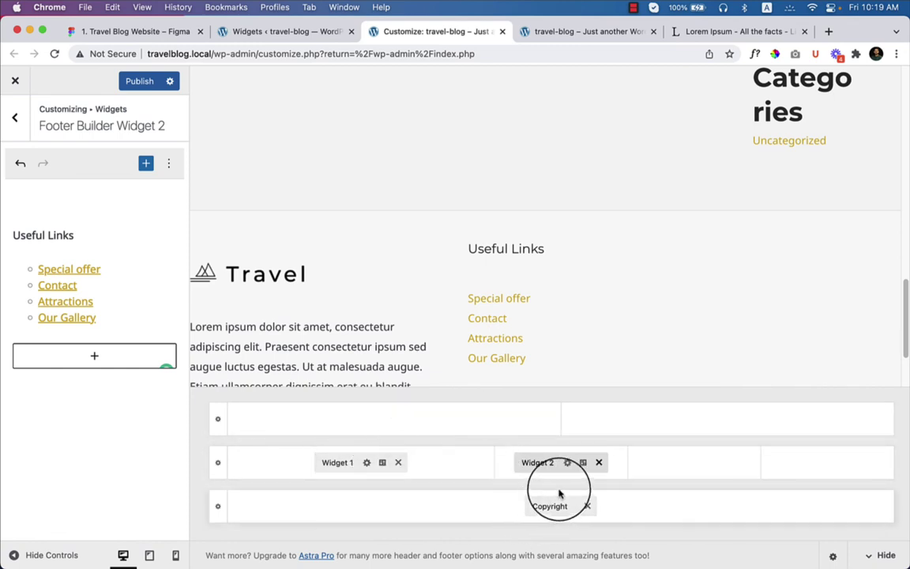
left_click(697, 464)
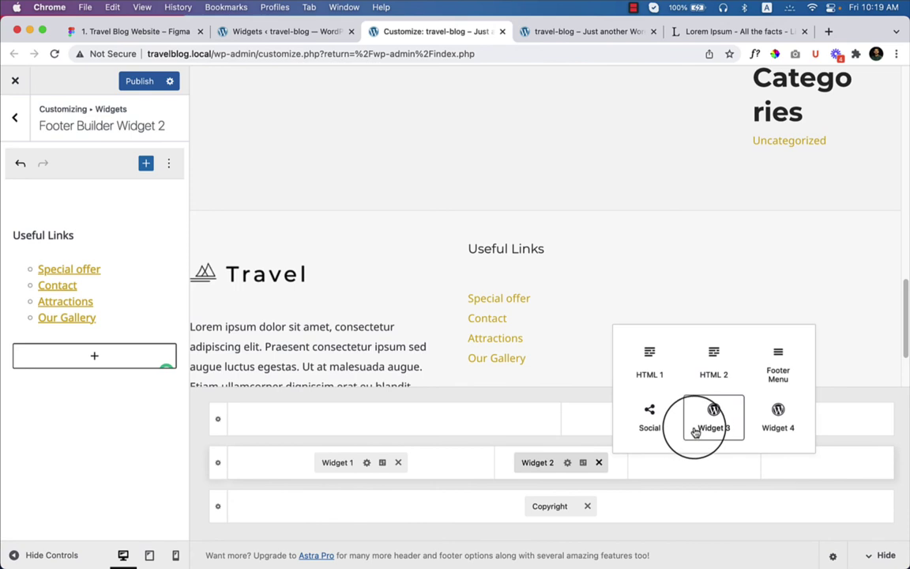
left_click(713, 427)
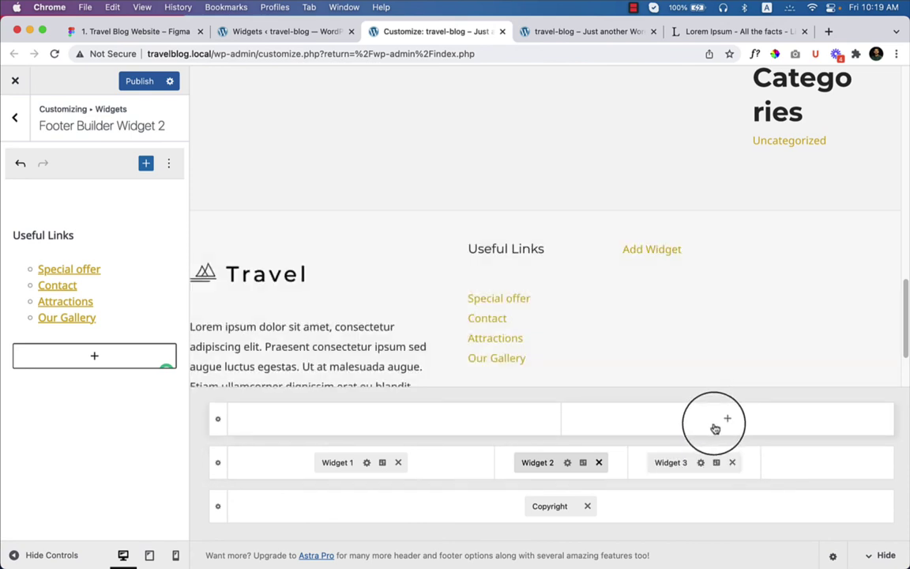
left_click(20, 240)
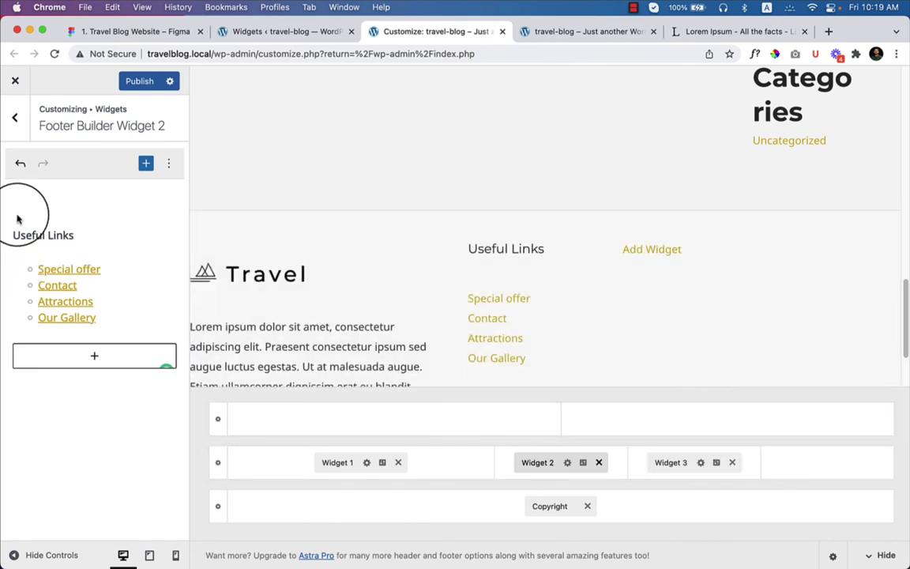
left_click_drag(12, 234, 110, 324)
key("super+c")
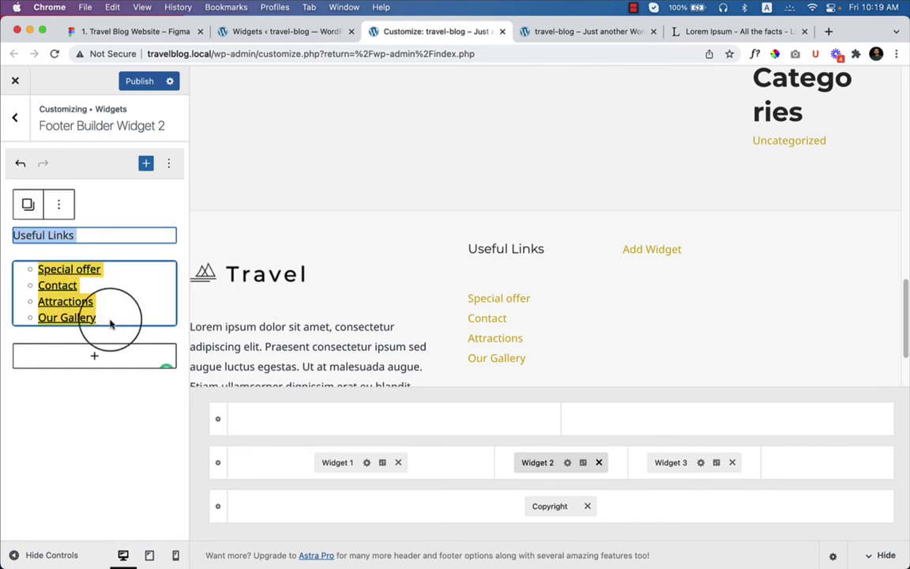
Paste the copied heading and link list into Widget 3
left_click(671, 463)
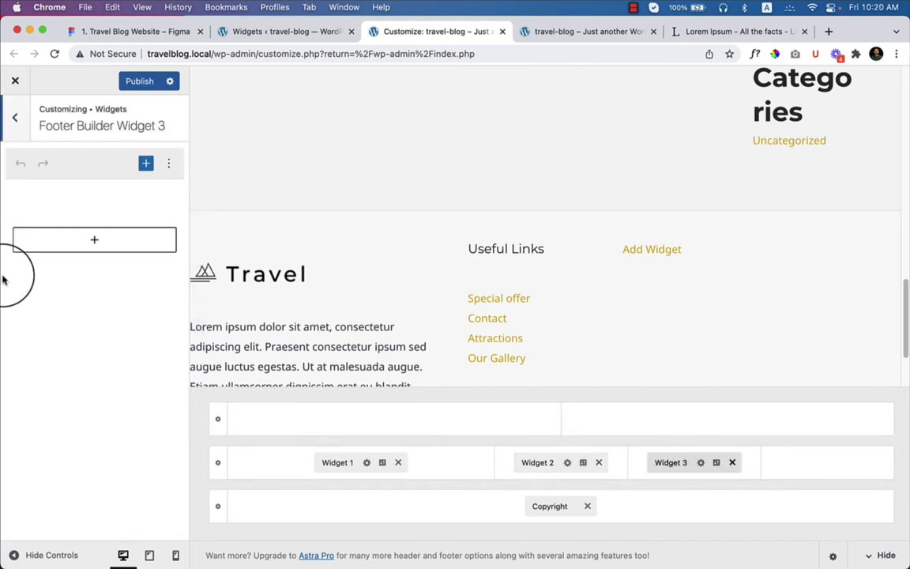
left_click(73, 232)
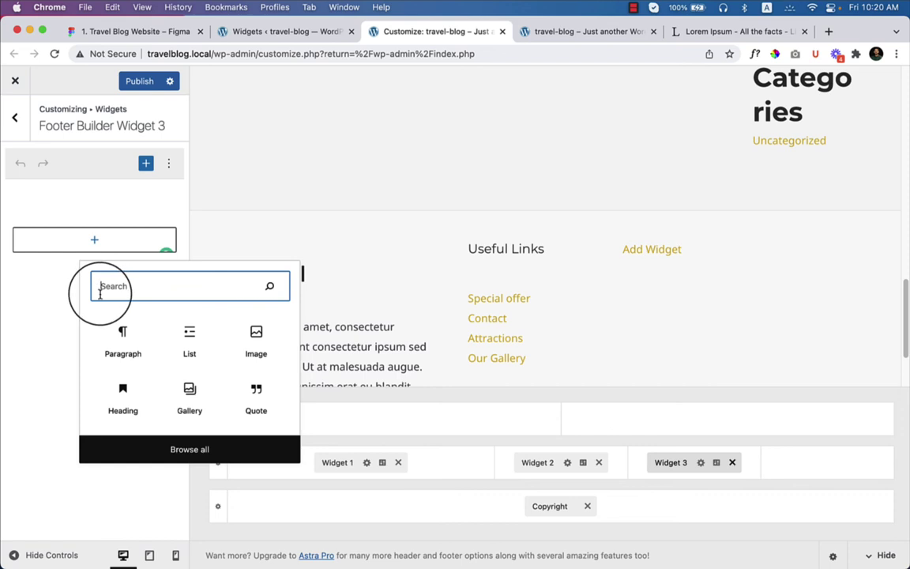
left_click(125, 340)
key("super+v")
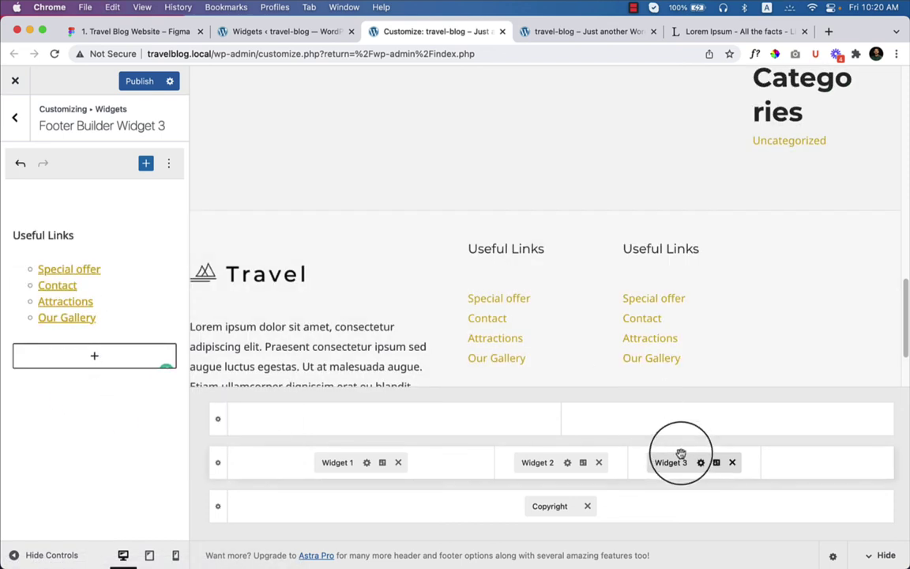
Rename the pasted heading to Find Events, copied from the Figma design
left_click(162, 32)
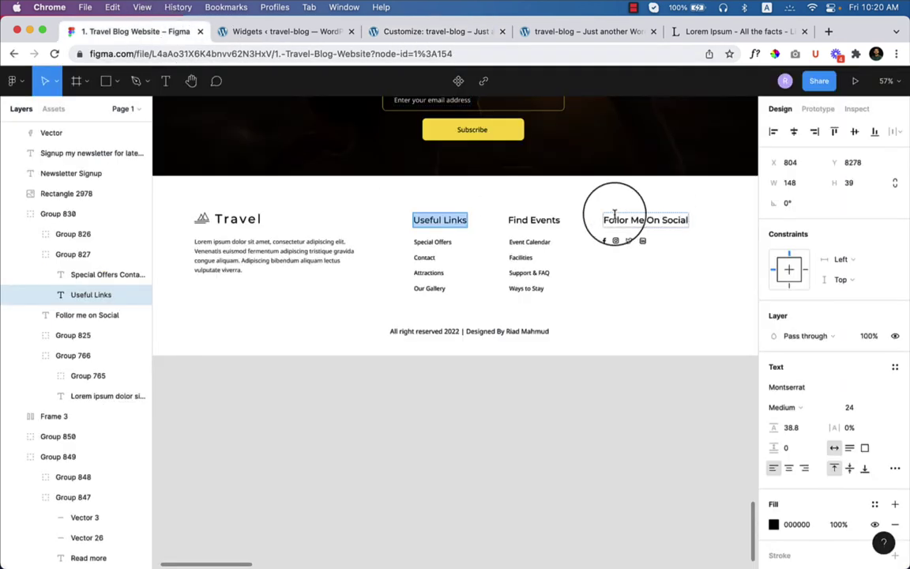
left_click(547, 220)
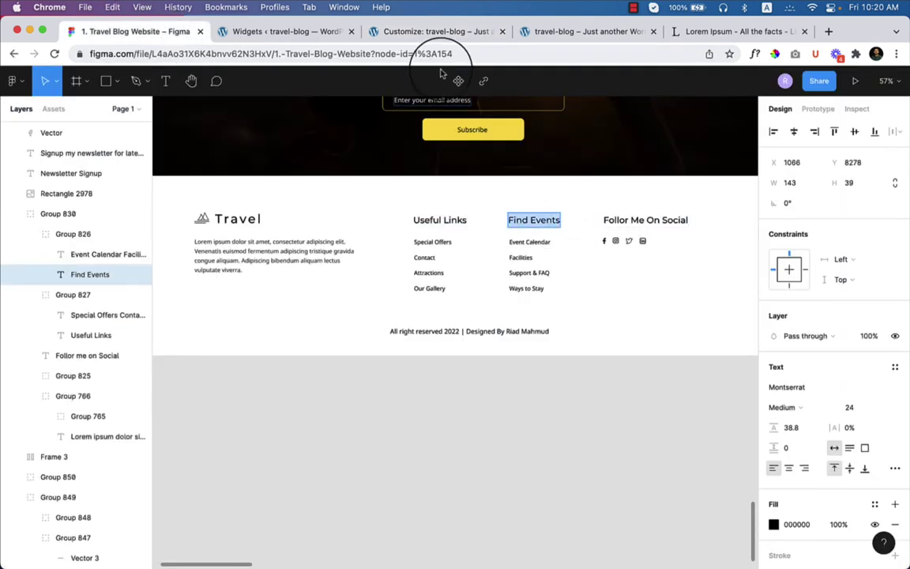
left_click(446, 31)
left_click(44, 236)
key("super+a")
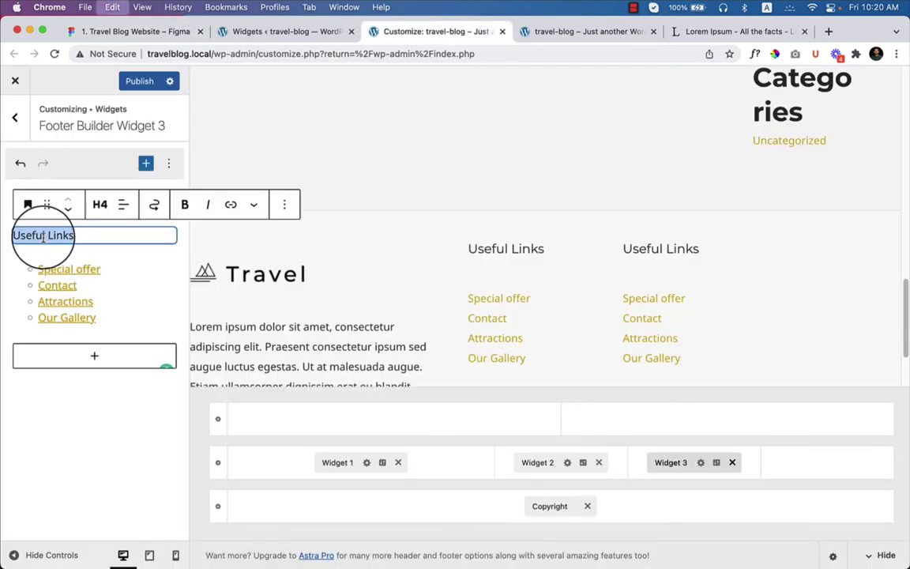
type("Find Events")
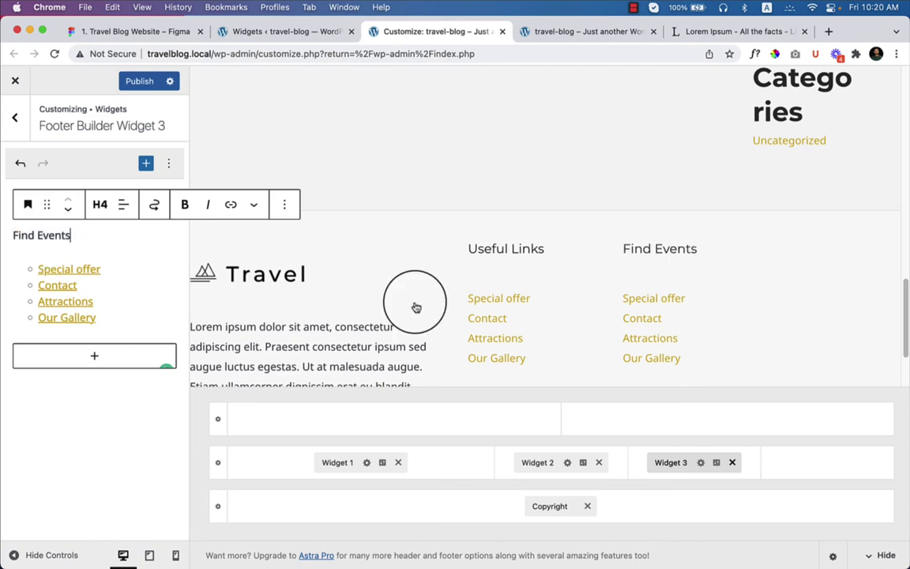
left_click(142, 31)
double_click(636, 221)
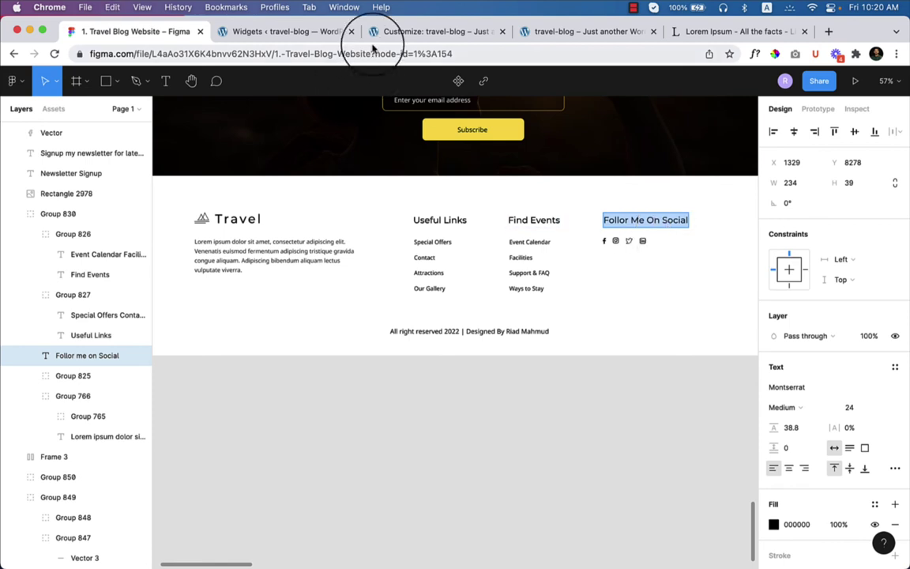
left_click(399, 31)
Add Widget 4 to the last footer slot and insert a Heading block
left_click(813, 463)
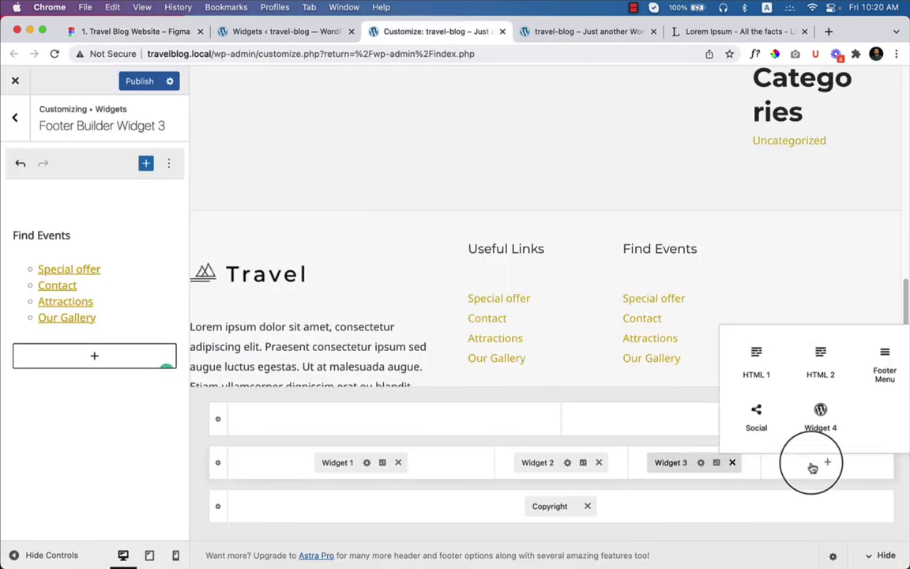
left_click(818, 421)
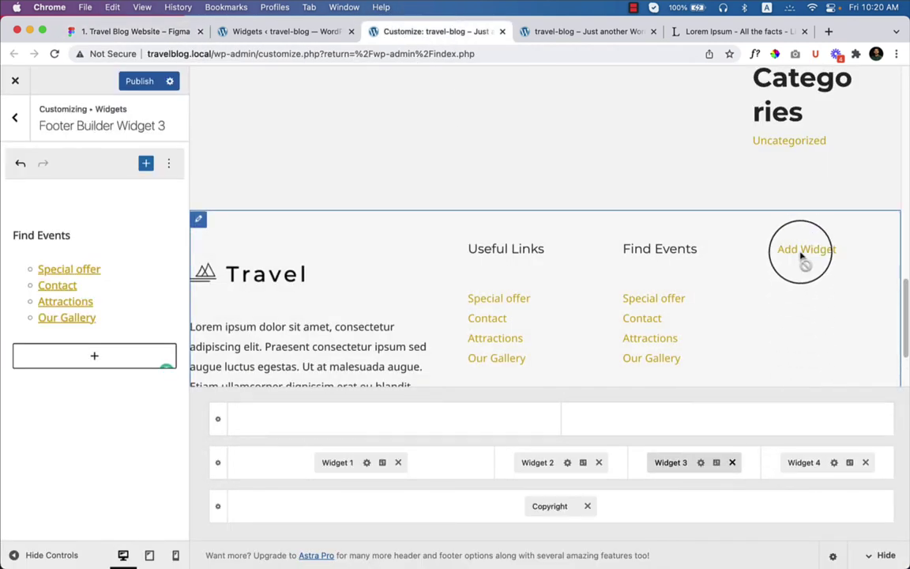
left_click(805, 460)
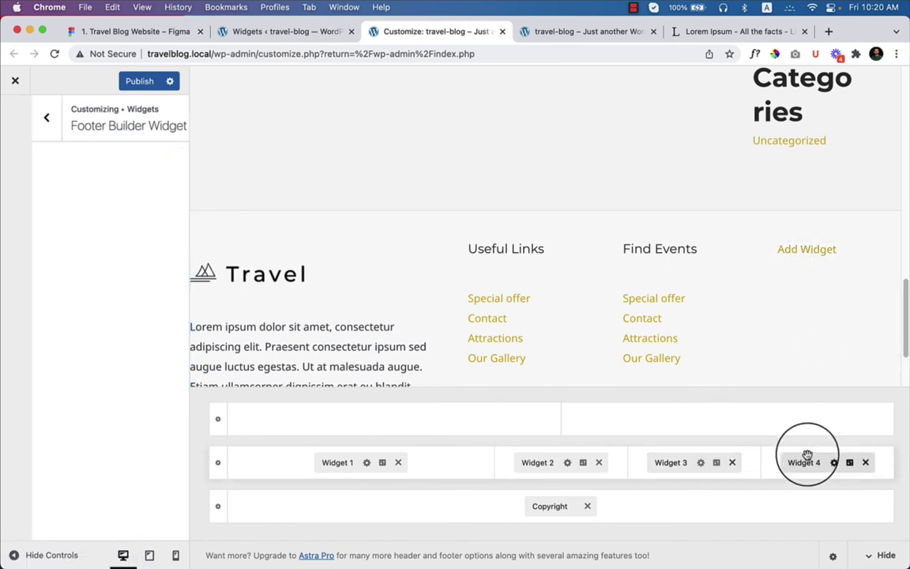
left_click(72, 243)
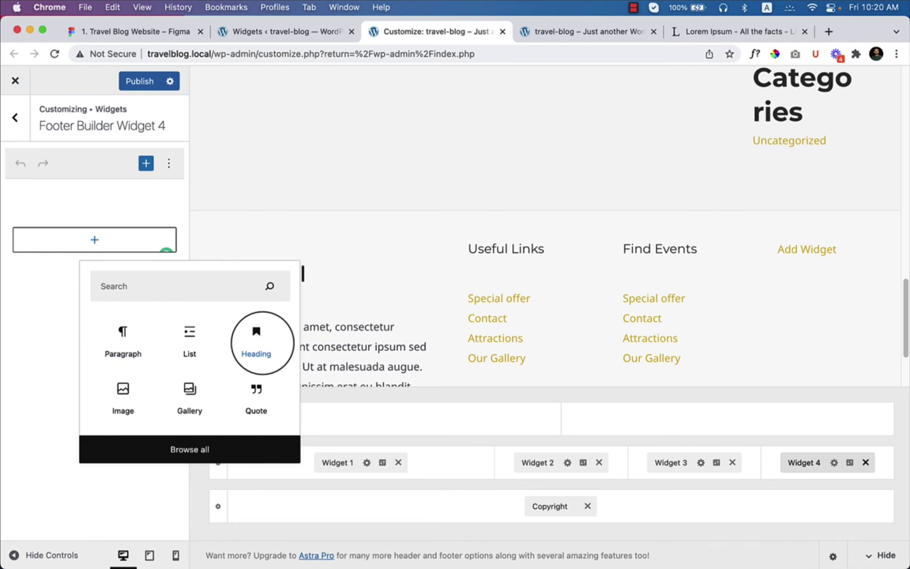
left_click(256, 343)
Make the heading an H4 reading 'Follor me on Social'
left_click(60, 205)
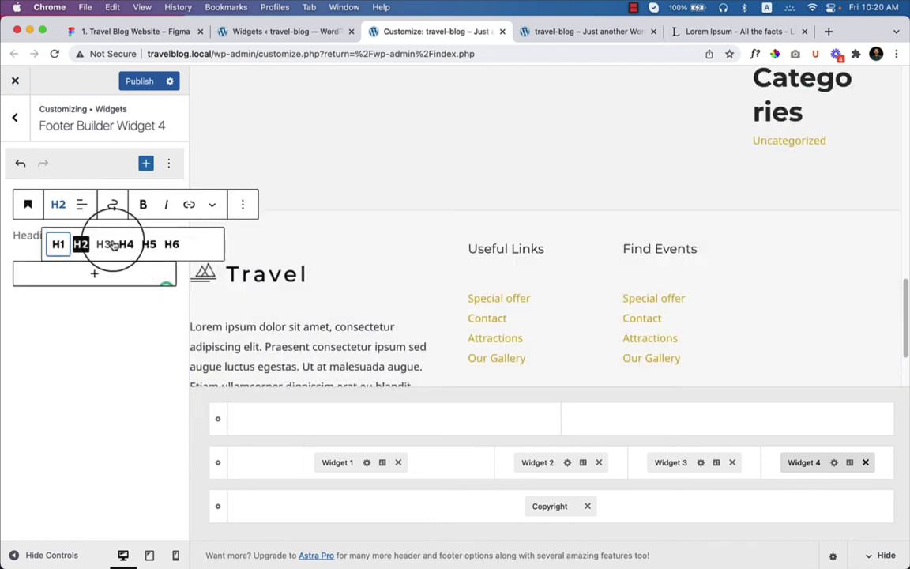
left_click(109, 244)
left_click(58, 204)
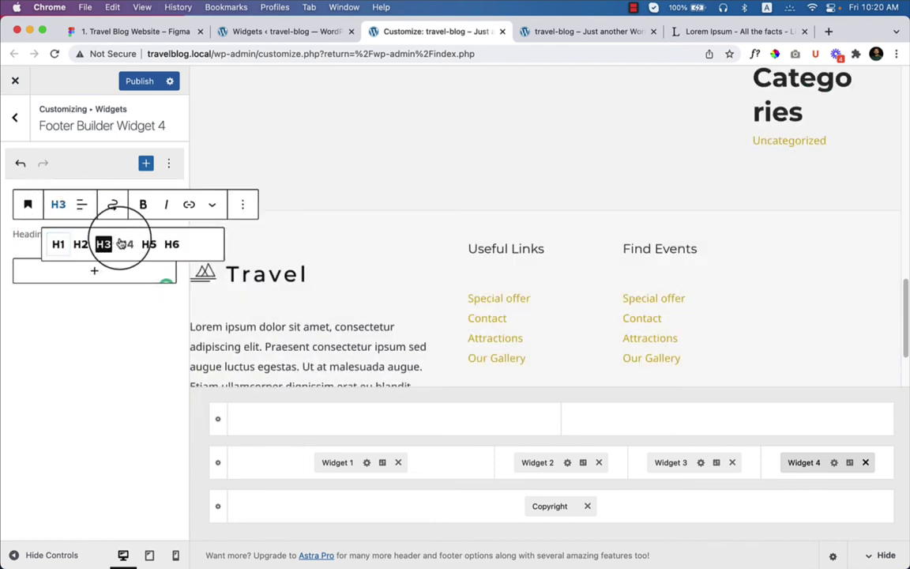
left_click(125, 244)
type("Follor me on Social")
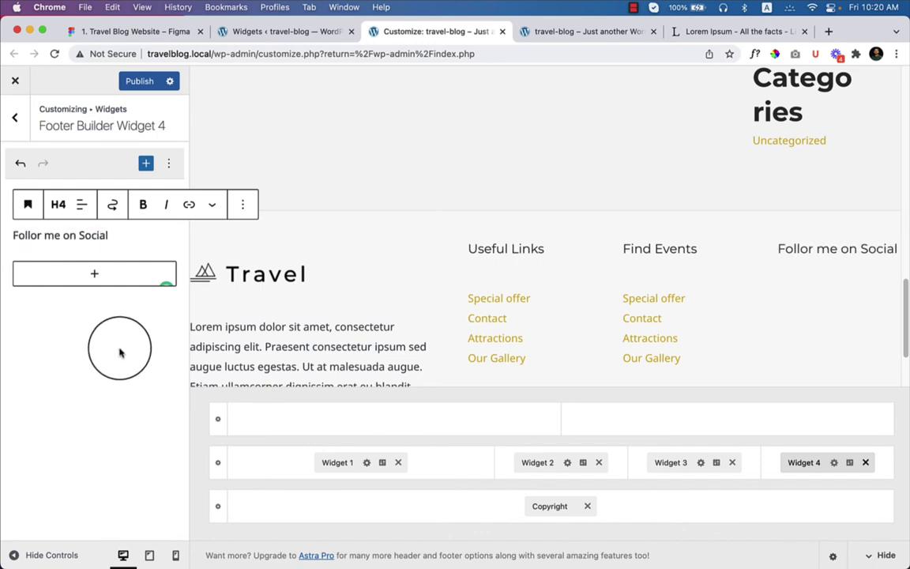
left_click(96, 278)
left_click(40, 309)
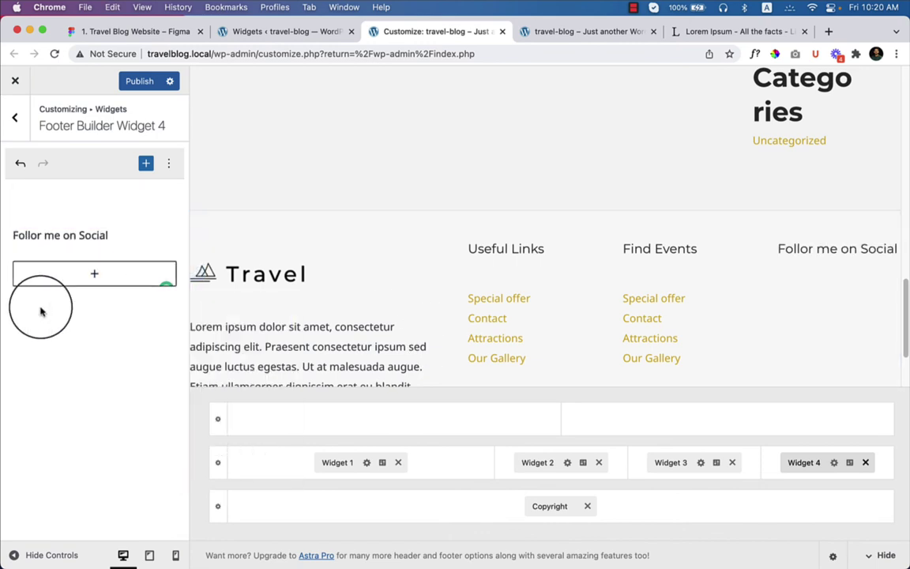
left_click(881, 470)
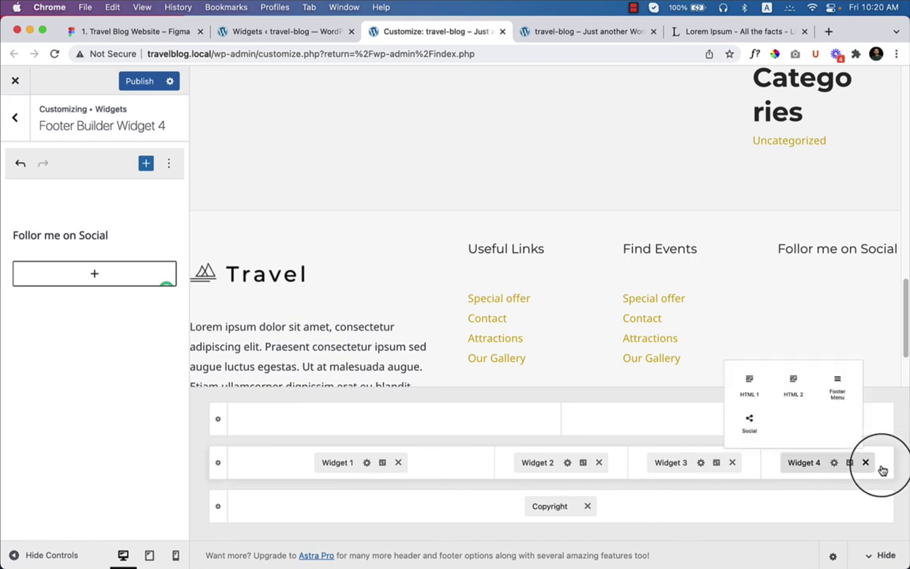
Add the Social element to the footer row with extra Behance and Linkedin icons
left_click(752, 421)
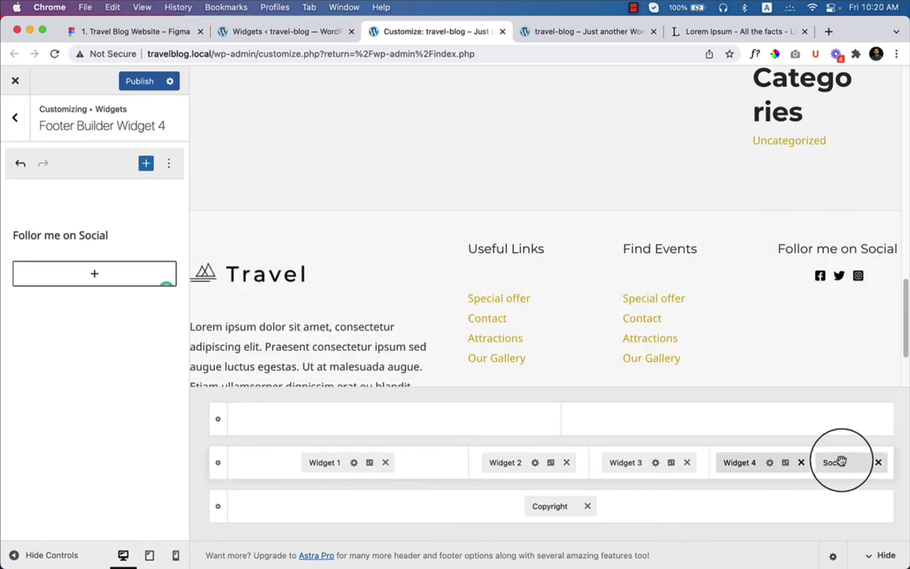
left_click(837, 463)
left_click(78, 306)
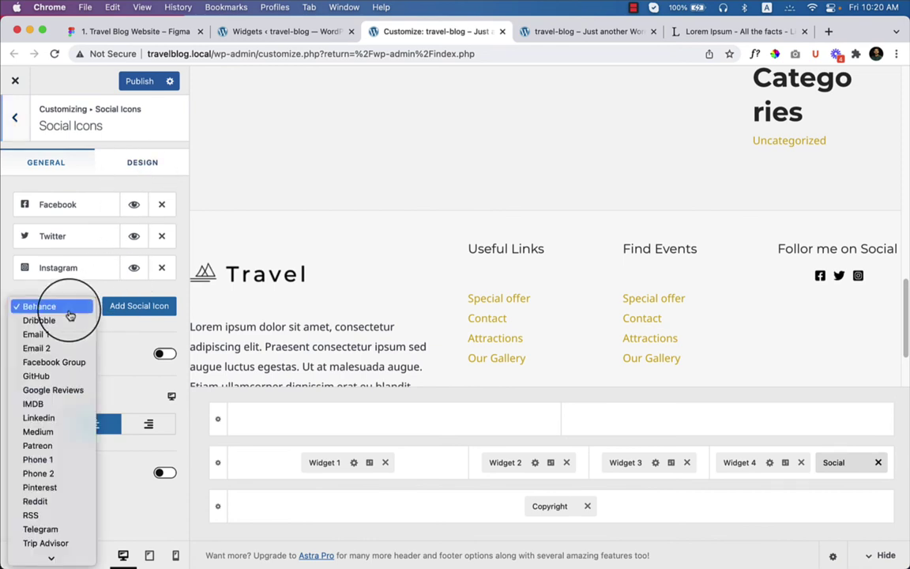
left_click(135, 310)
left_click(138, 307)
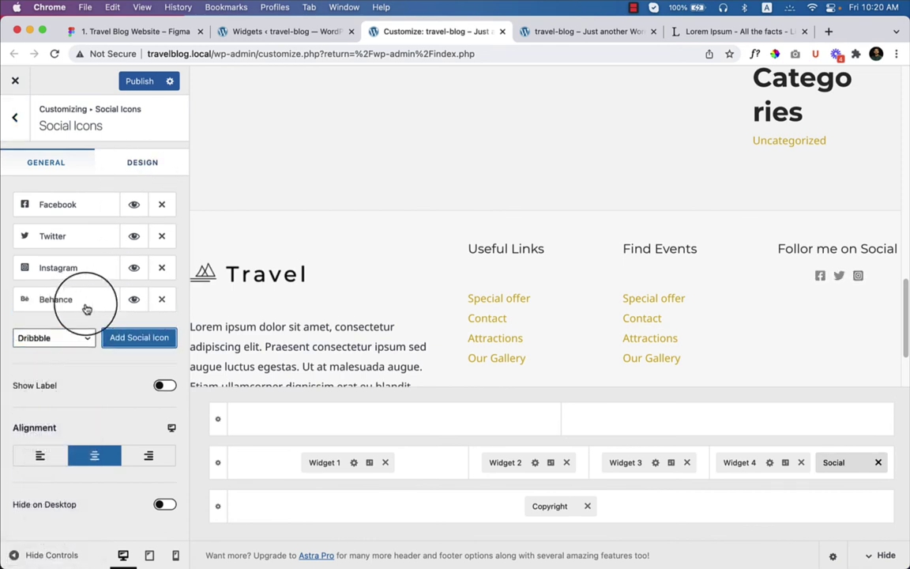
left_click(64, 347)
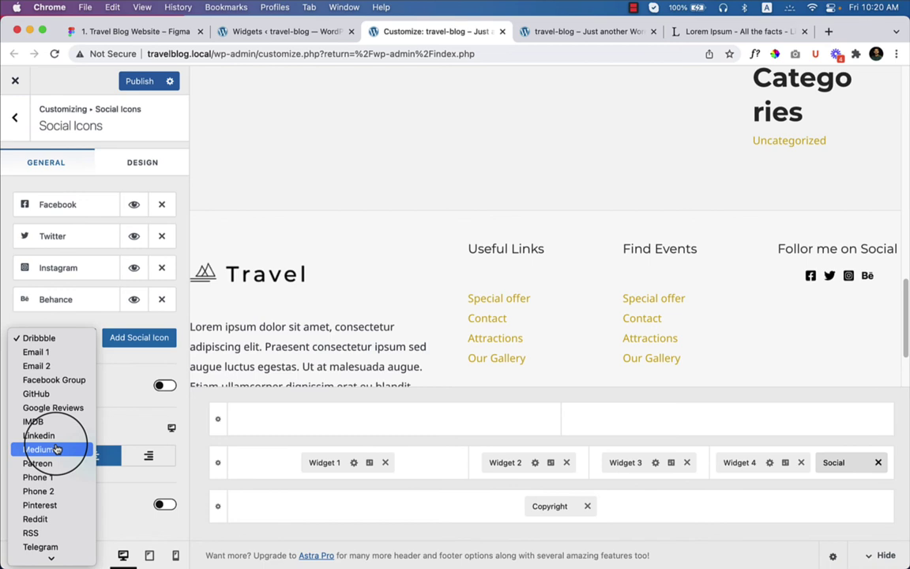
key("Return")
left_click(126, 345)
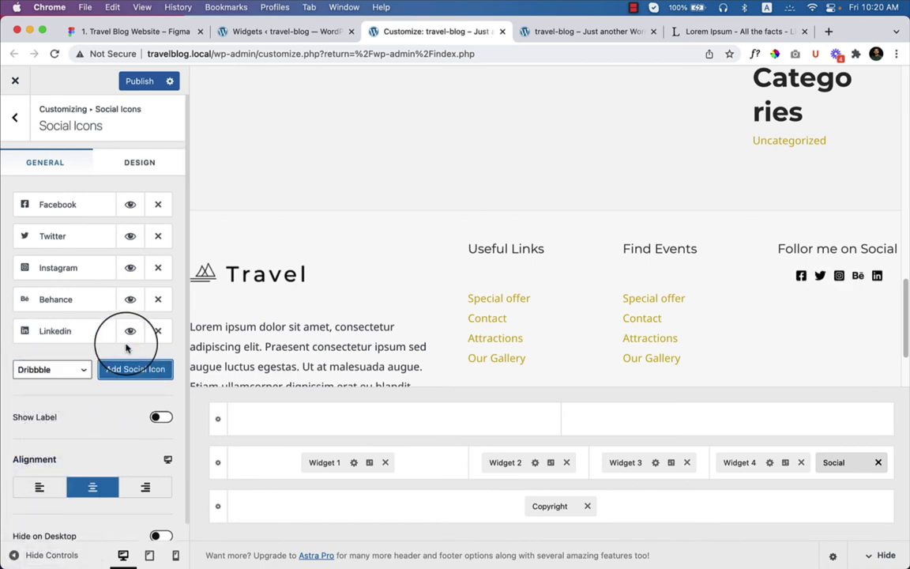
Align the social icons to the left and preview the footer full width
left_click(38, 490)
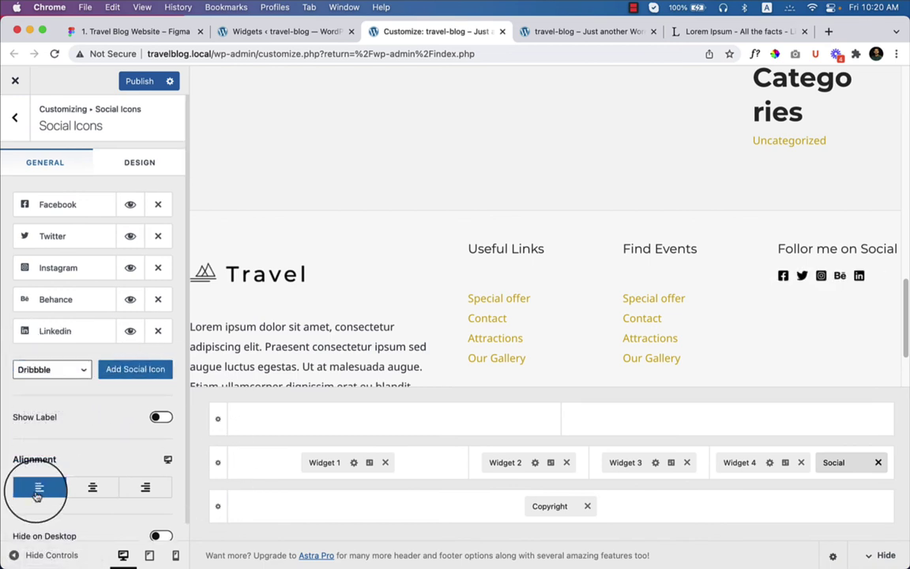
left_click(22, 556)
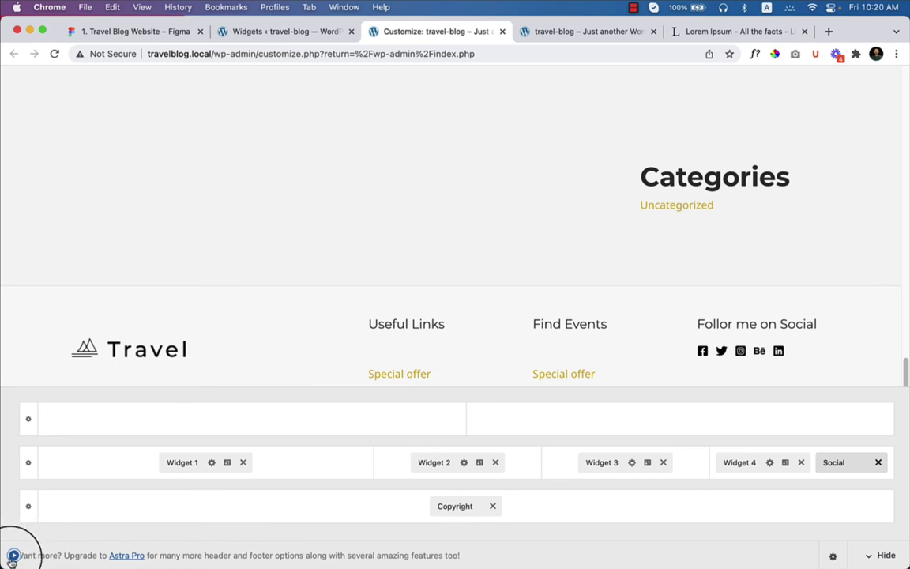
left_click(13, 555)
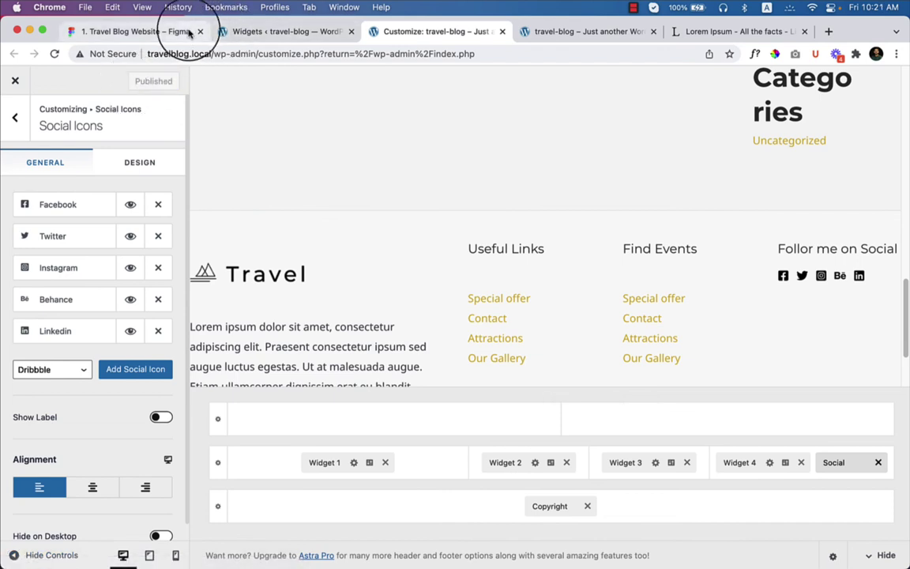
Set the Below Footer row's Design background colour to white
scroll(532, 272, "down", 3)
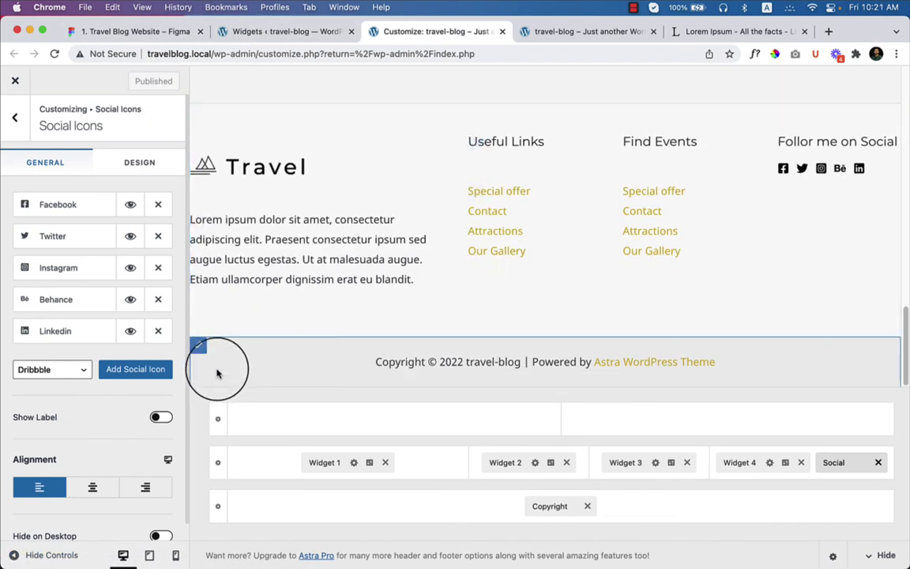
left_click(218, 506)
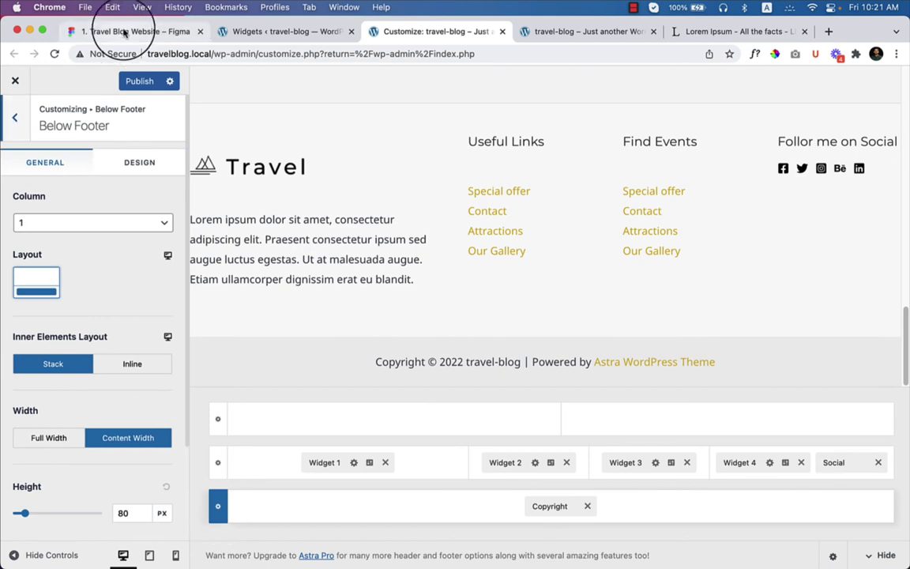
left_click(127, 31)
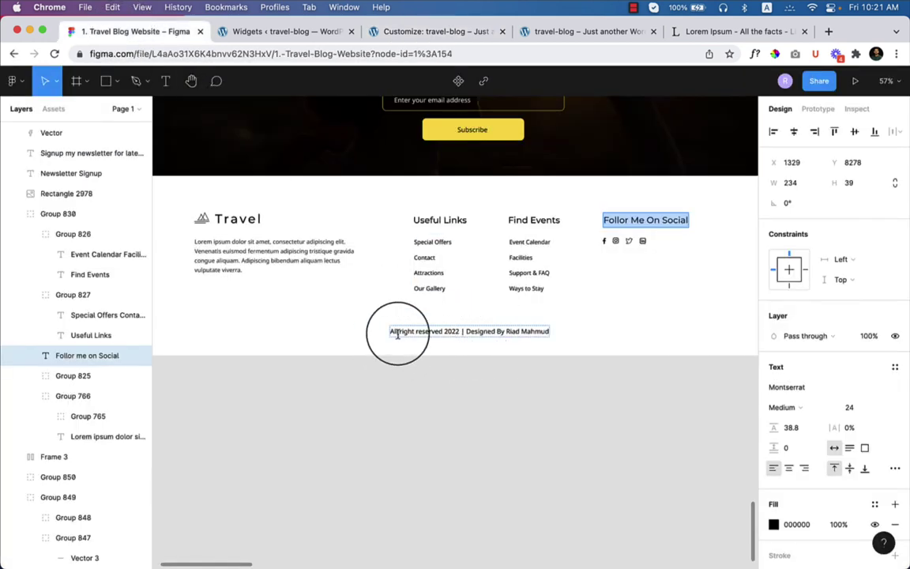
left_click(399, 31)
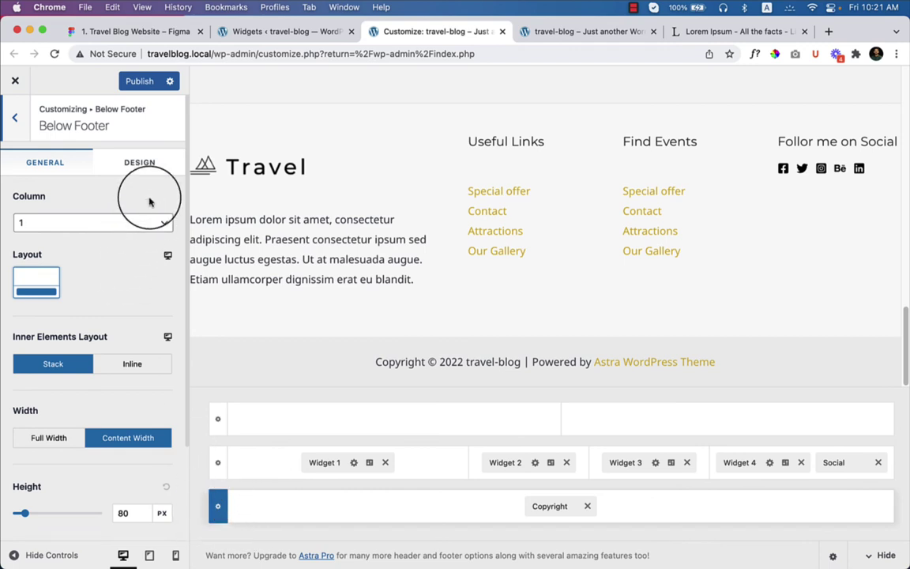
left_click(150, 166)
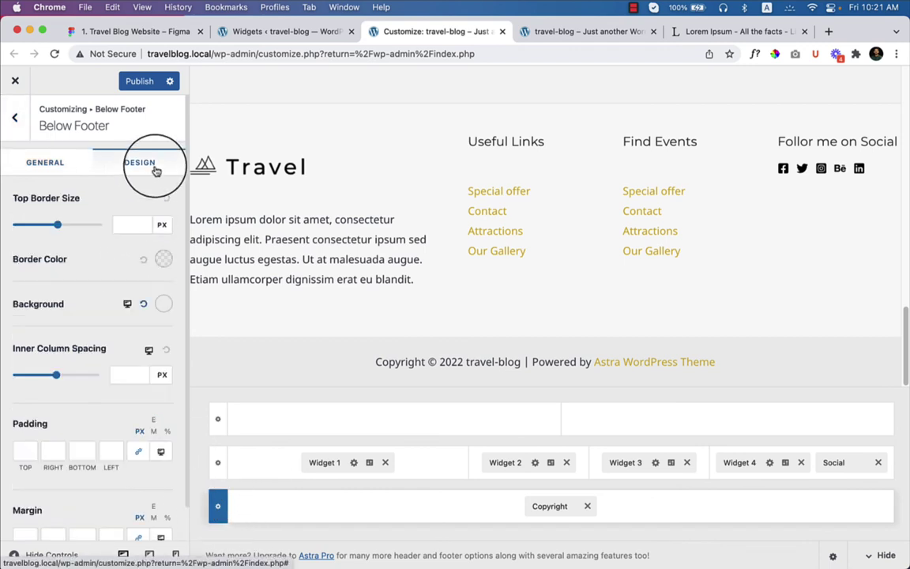
left_click(163, 305)
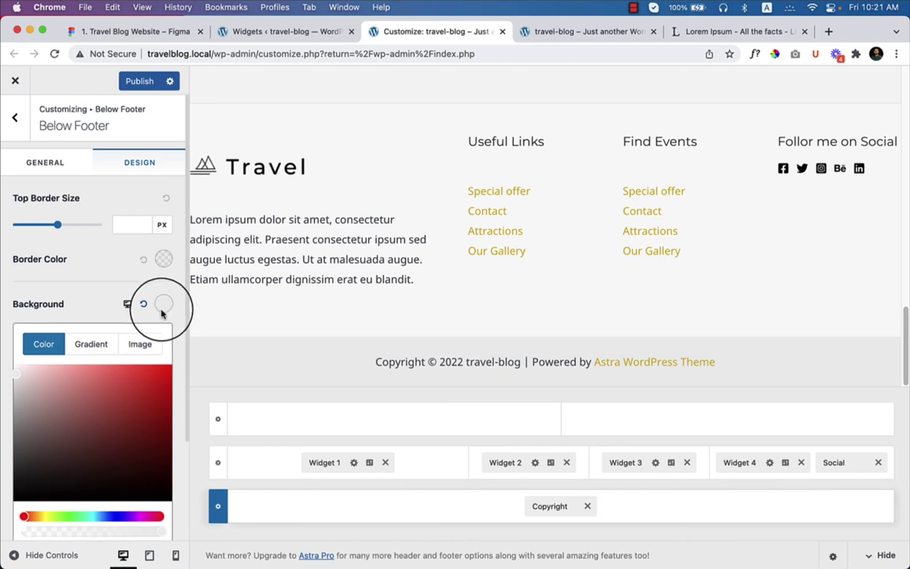
left_click_drag(145, 370, 1, 328)
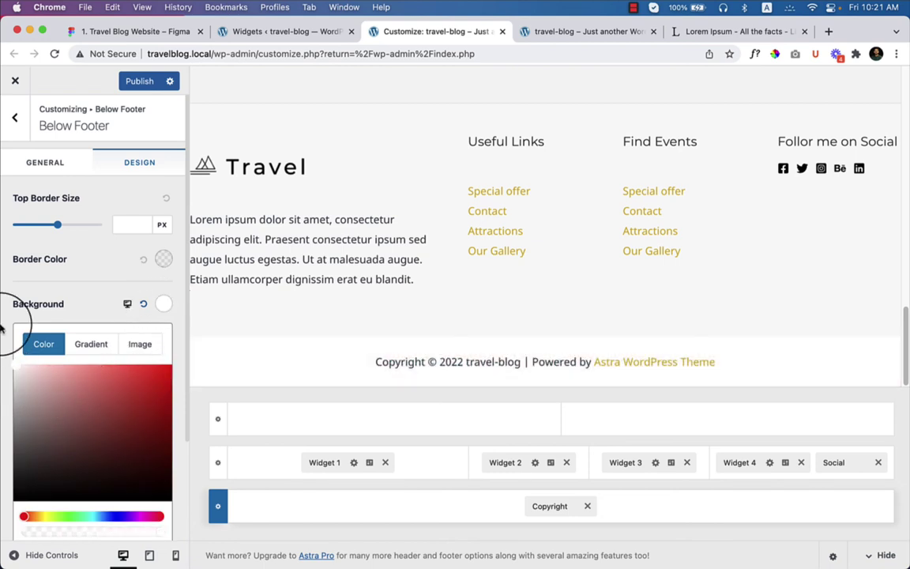
left_click(1, 328)
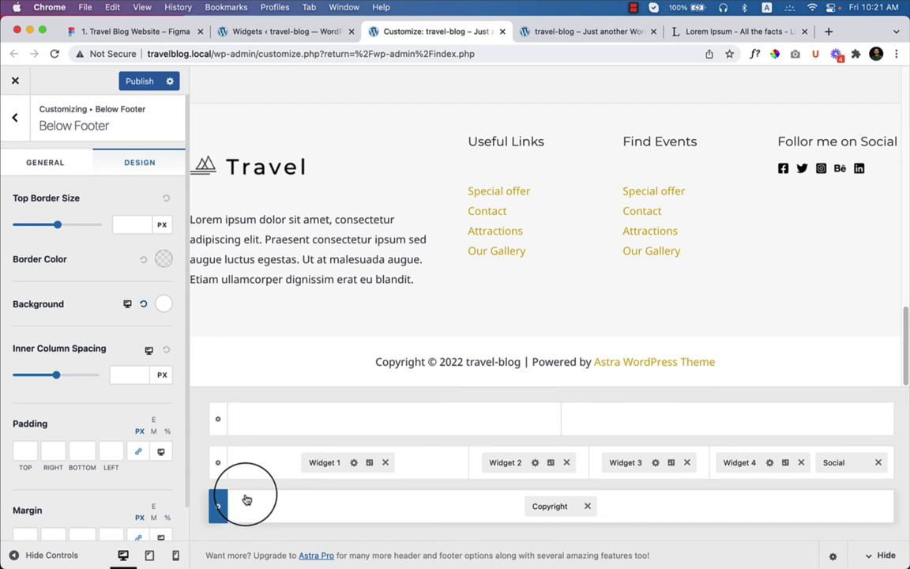
Check the Primary Footer row's white background in Design settings, then publish
left_click(225, 469)
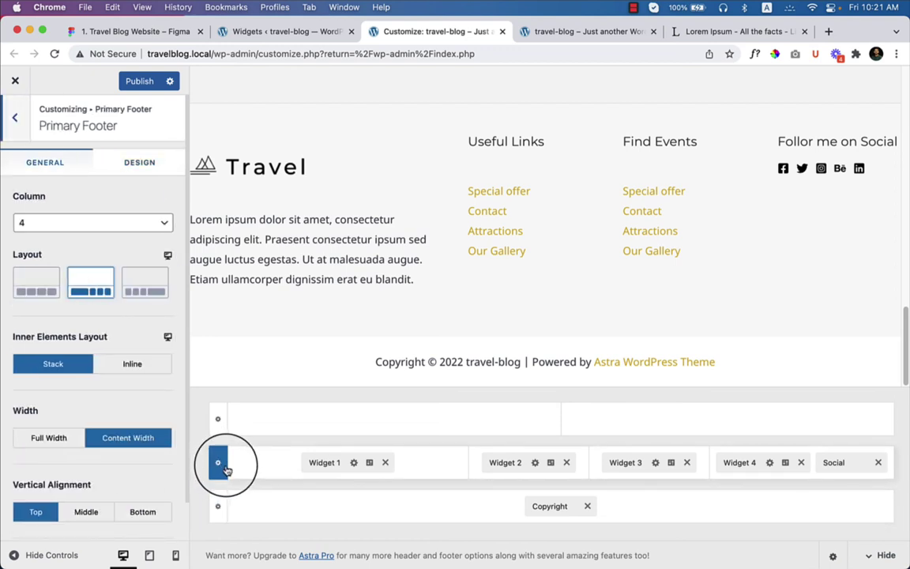
left_click(150, 164)
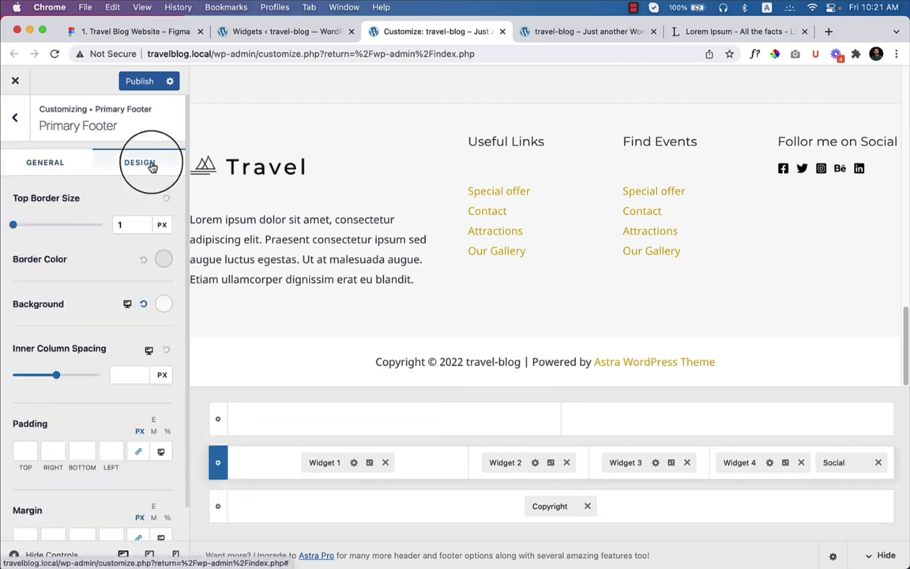
left_click(163, 306)
left_click(79, 286)
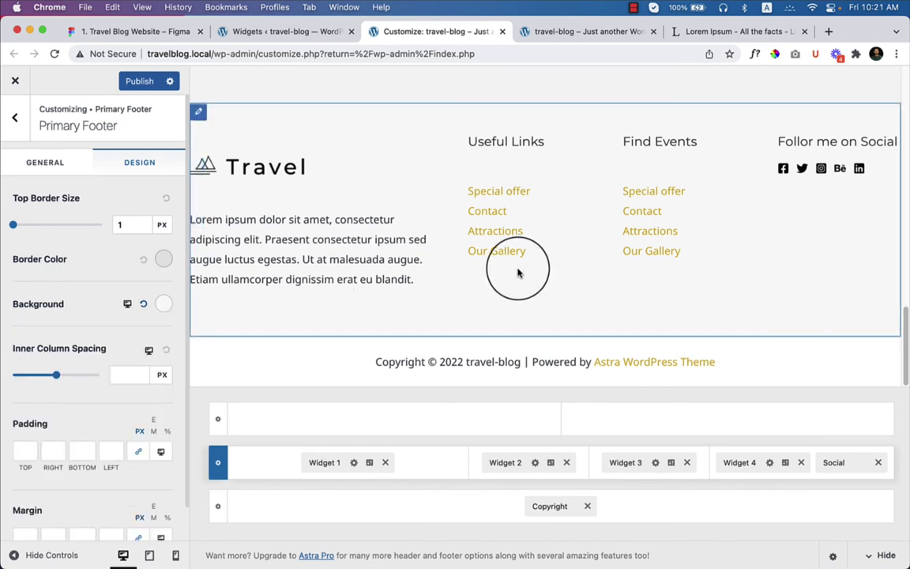
left_click(137, 81)
Reload the live site home page and scroll down to the new footer
left_click(543, 36)
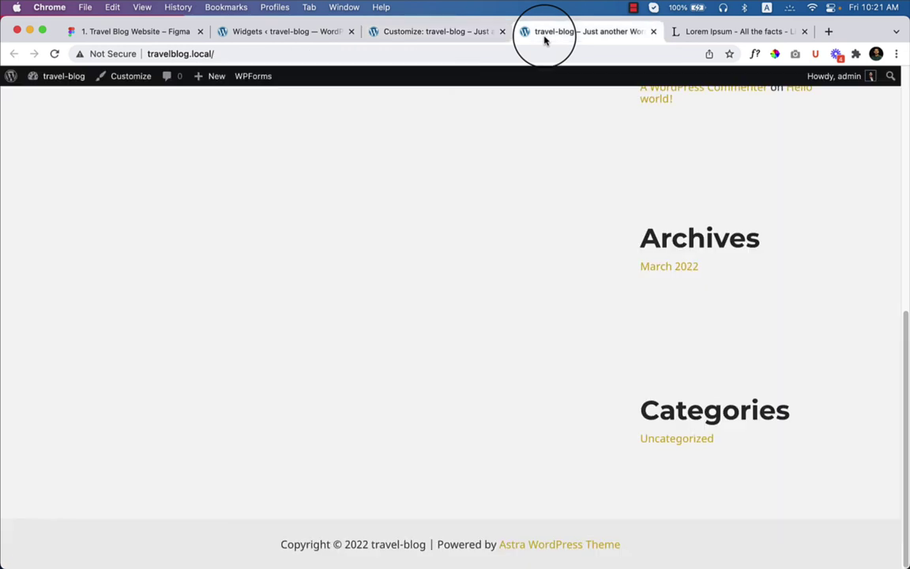
left_click(480, 59)
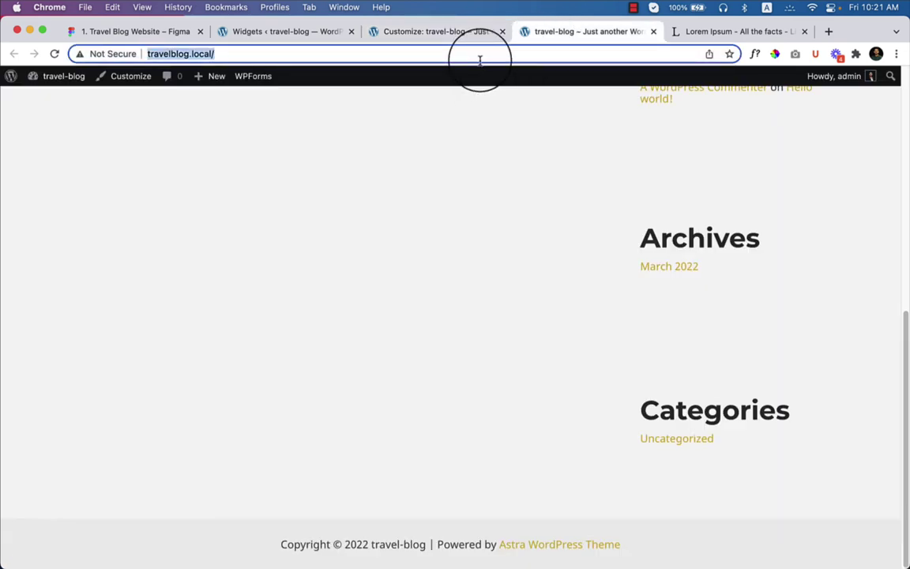
key("Return")
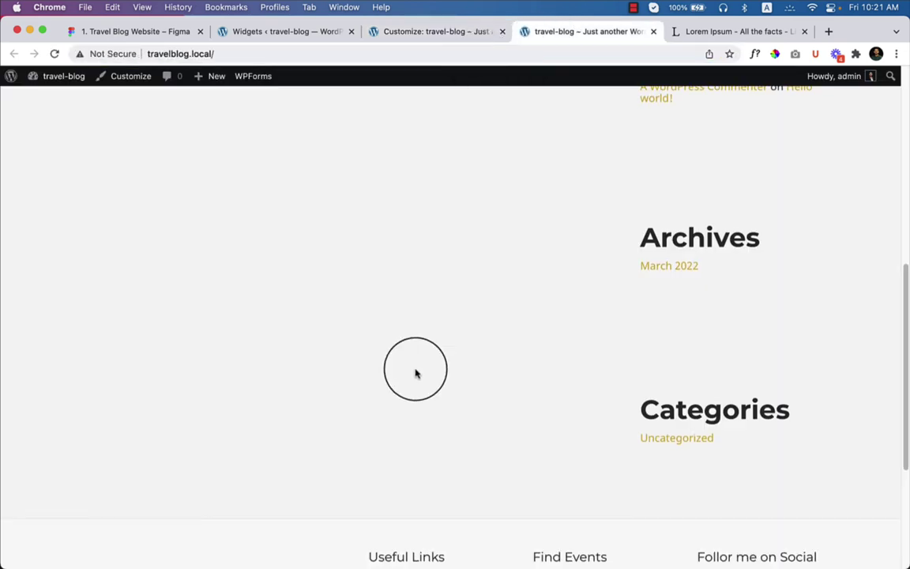
scroll(414, 371, "down", 3)
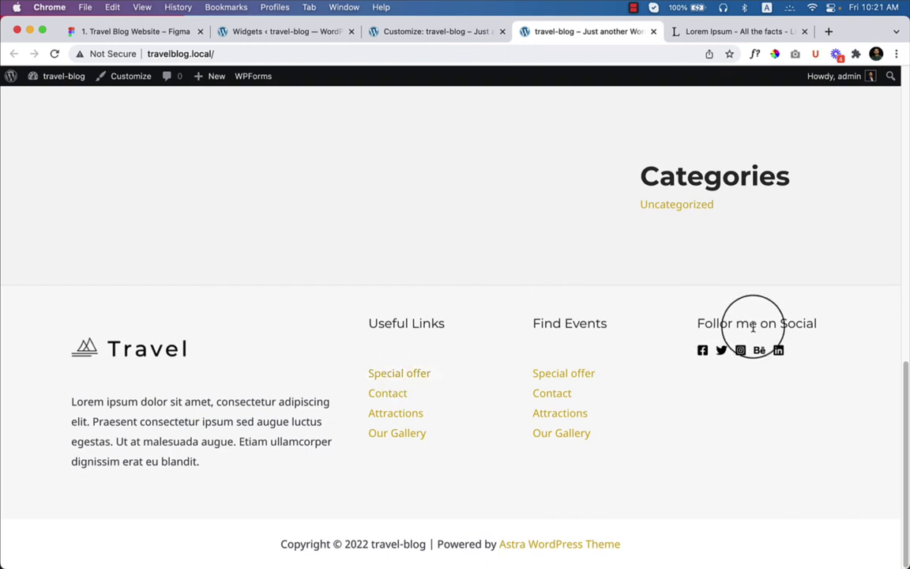